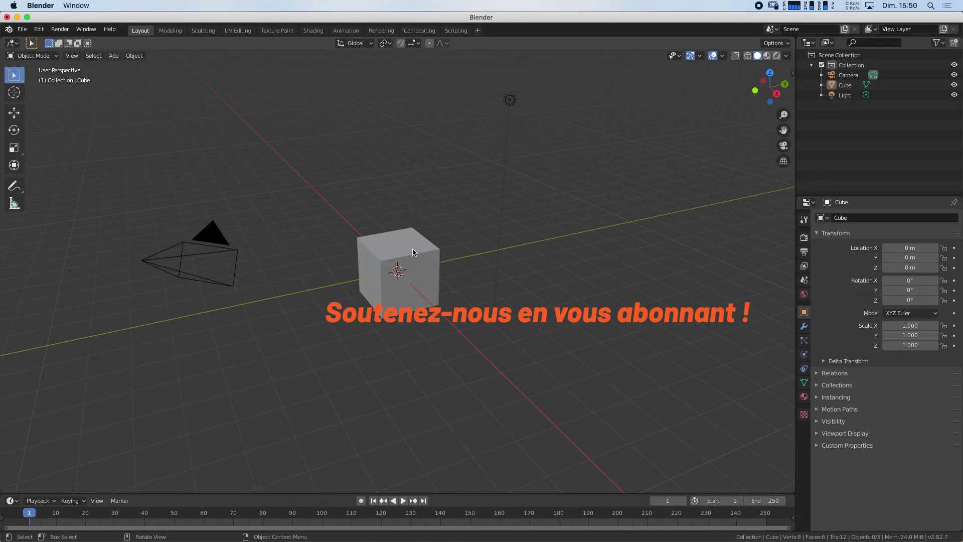
Step: Delete the default cube and bring up the Add menu's Mesh options
click(436, 282)
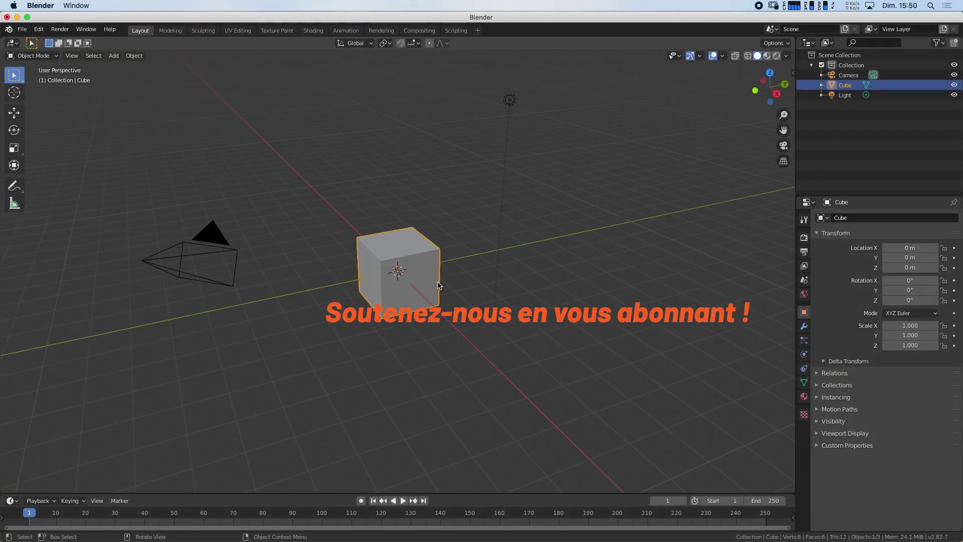
key(x)
click(406, 258)
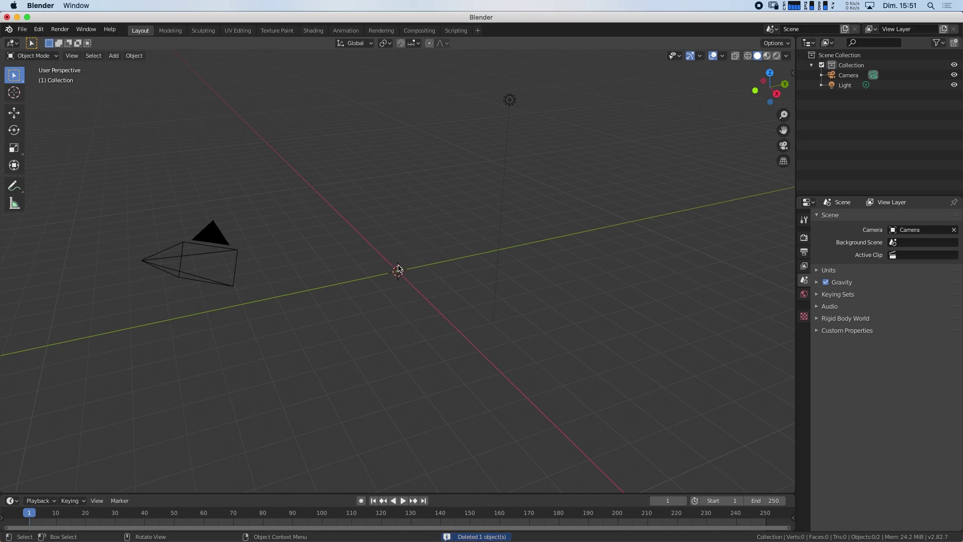
key(shift+a)
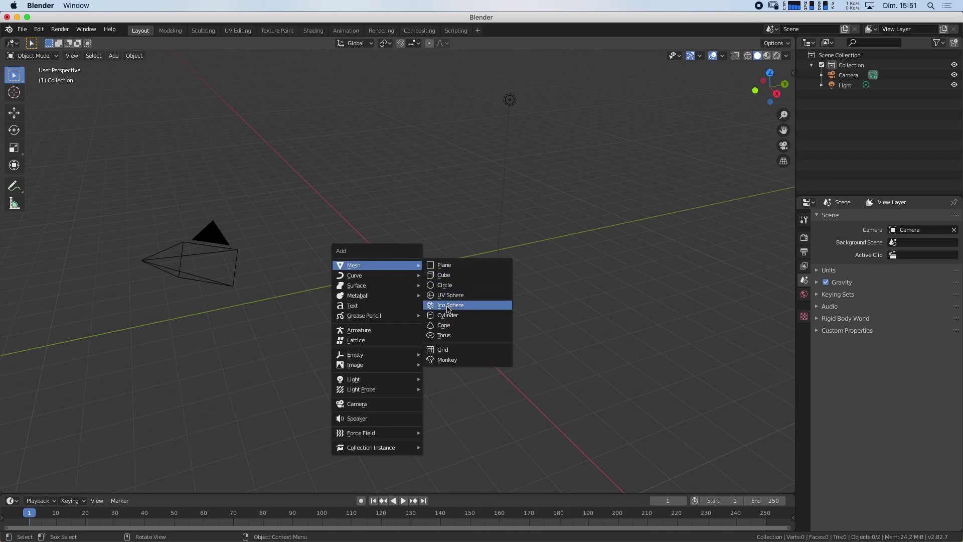
Step: Add a UV sphere with 64 segments and 64 rings, then enter the Sculpting workspace
click(438, 295)
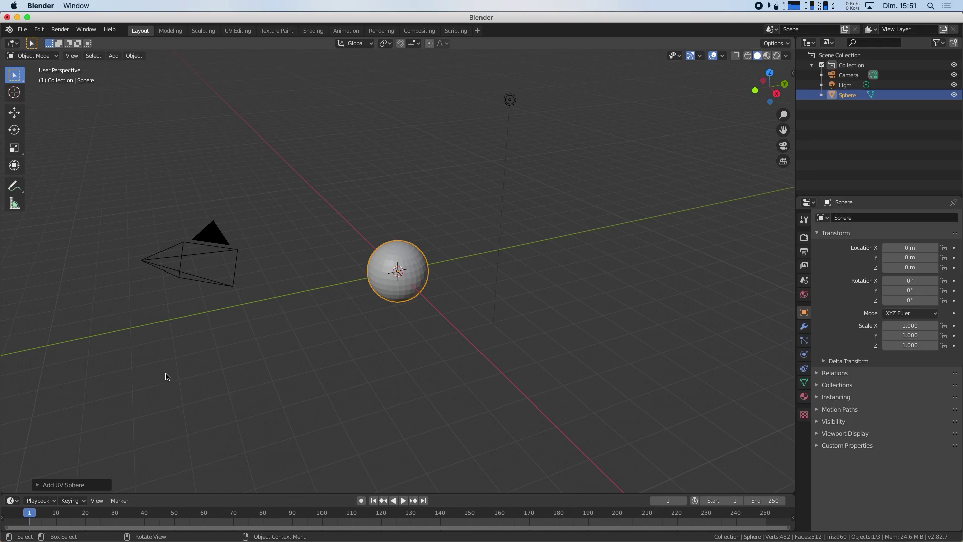
click(41, 486)
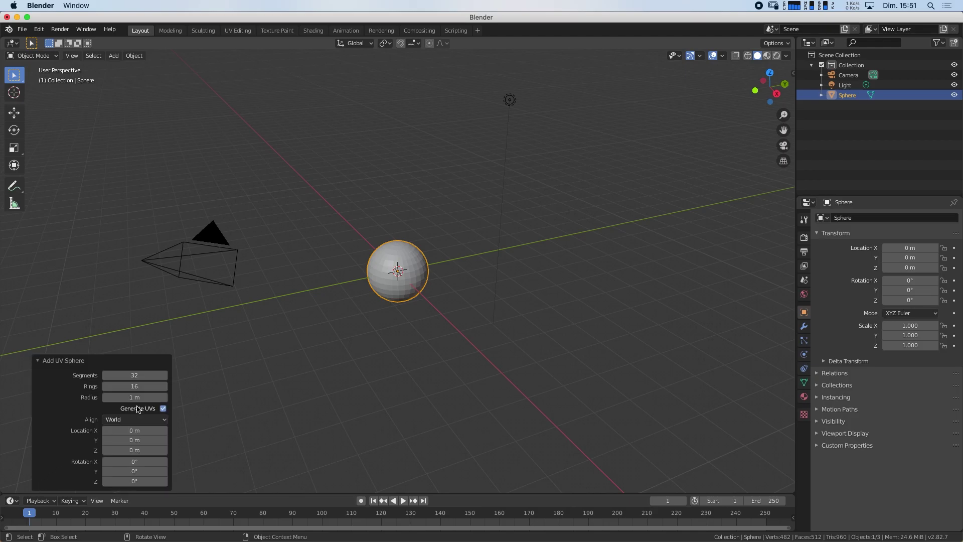
click(153, 376)
key(Tab)
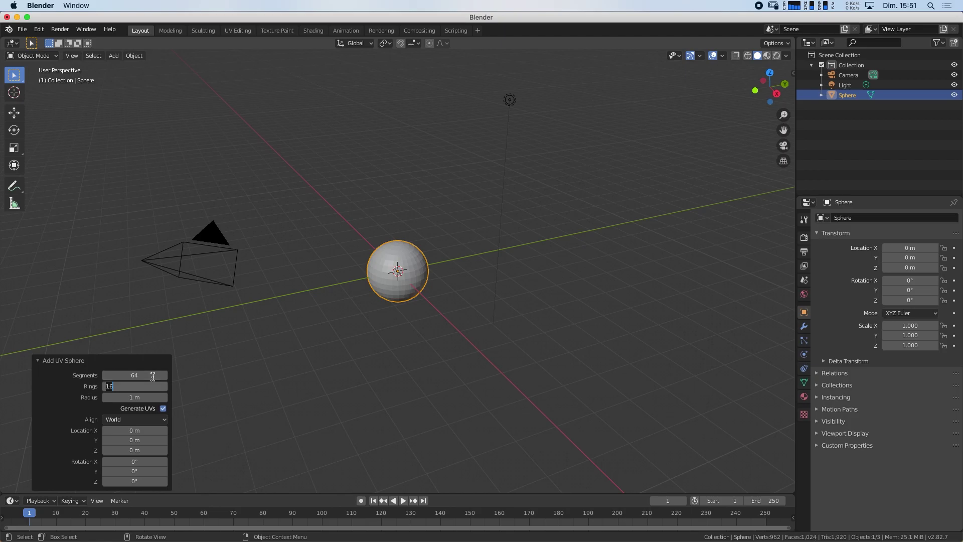
text(64)
key(Return)
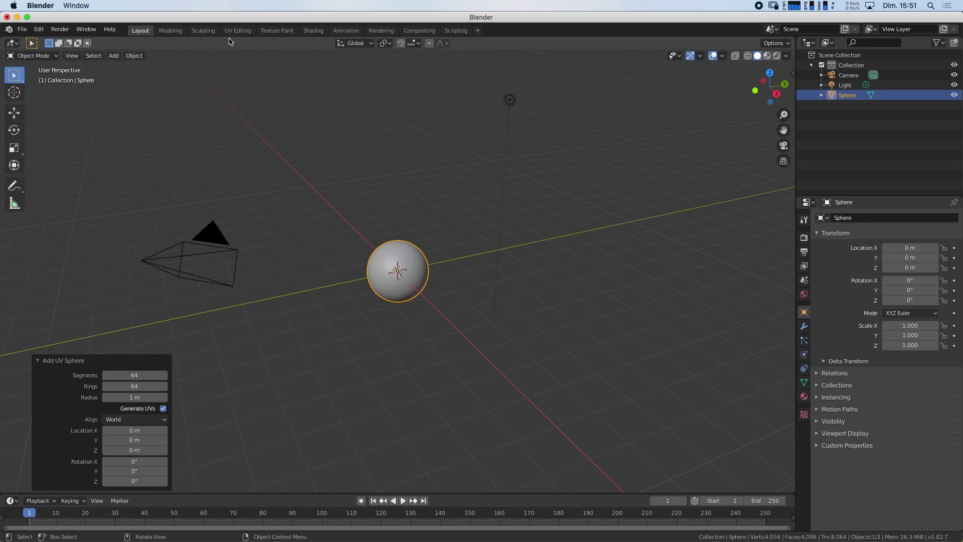
click(203, 31)
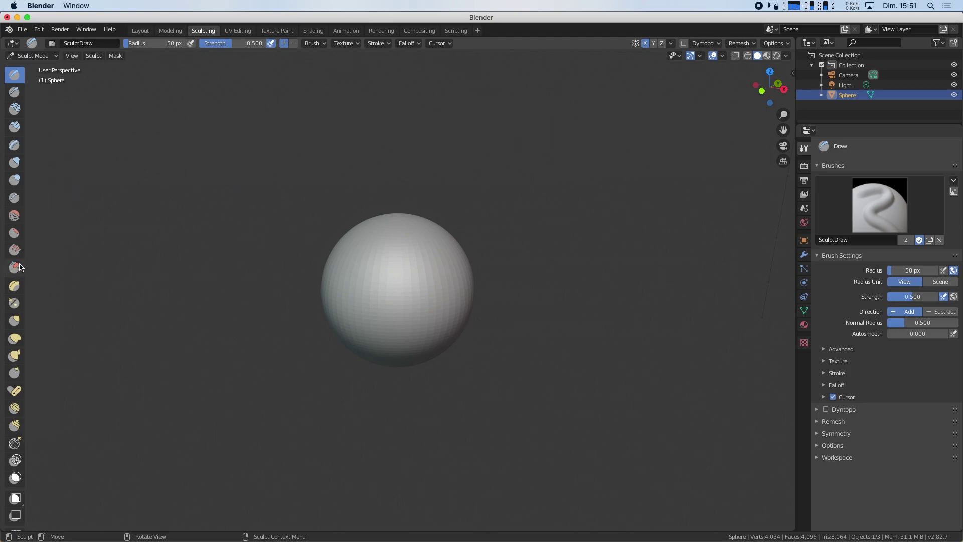
Step: Use the Grab brush at 206 px radius and 0.681 strength, viewing the sphere from the front
click(15, 321)
right_click(252, 175)
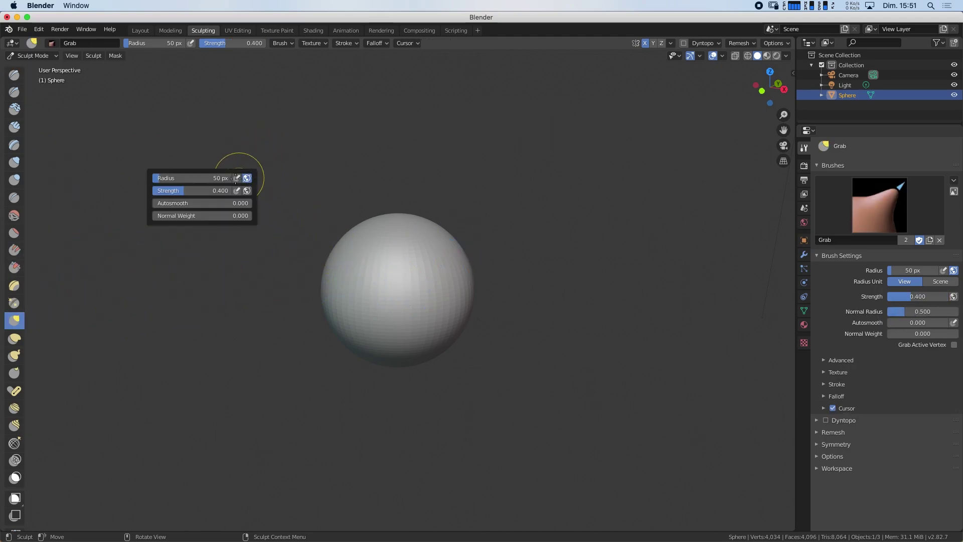
mouse_move(171, 179)
mouse_down()
mouse_move(178, 190)
mouse_move(220, 190)
mouse_up()
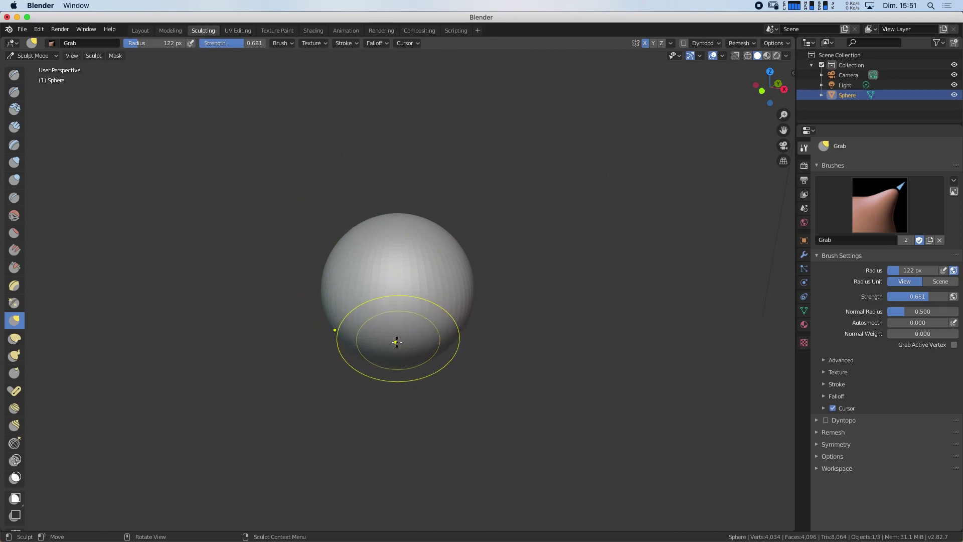
right_click(170, 189)
drag(169, 188, 155, 188)
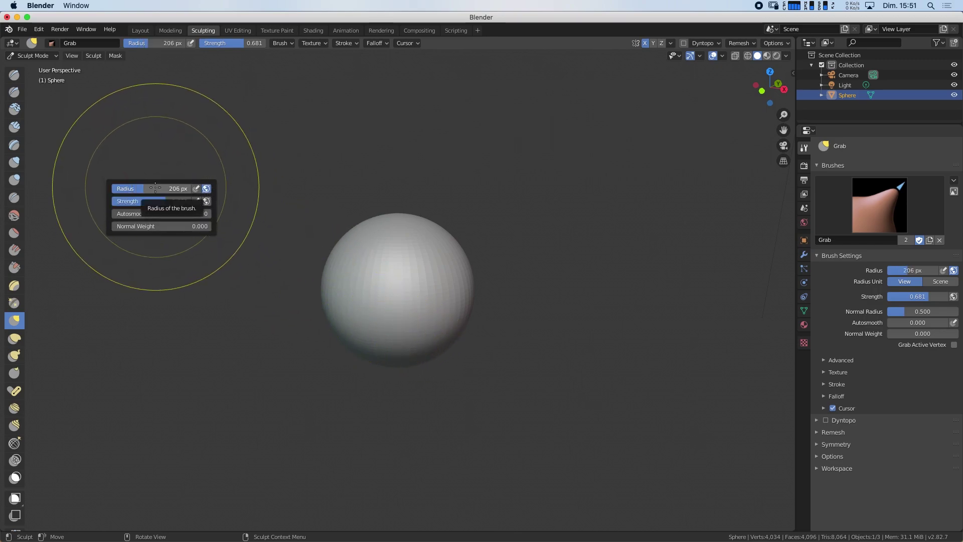
key(KP_1)
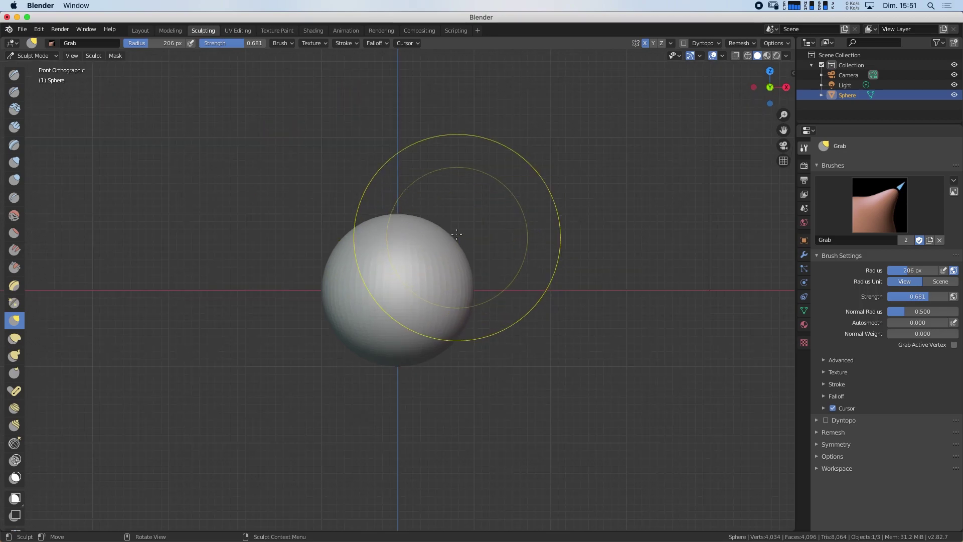
Step: Grab the sphere's bottom downward into an elongated egg shape, then select the Draw brush
mouse_move(394, 323)
mouse_down()
mouse_move(388, 382)
mouse_move(378, 357)
mouse_move(354, 362)
mouse_move(390, 379)
mouse_up()
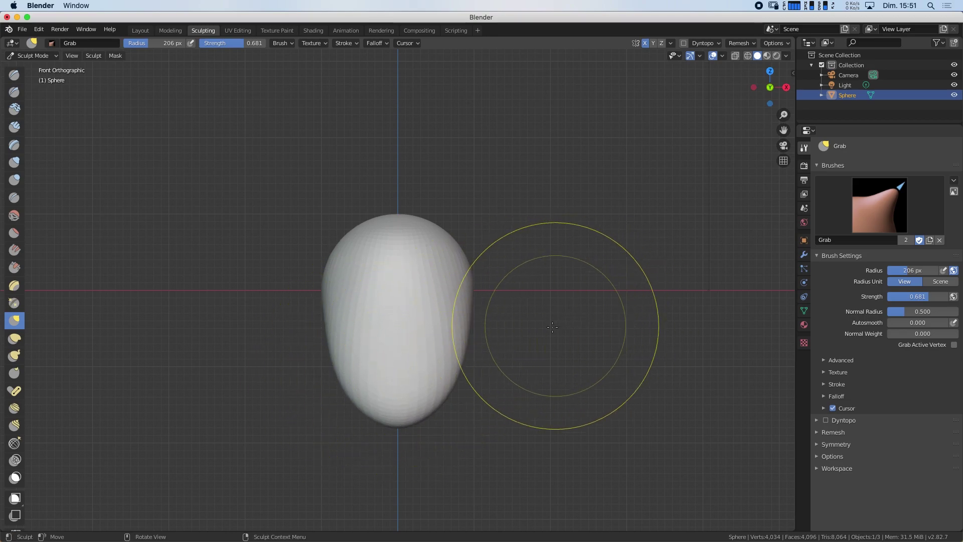
key(KP_3)
mouse_move(399, 398)
mouse_down()
mouse_move(445, 361)
mouse_move(415, 351)
mouse_move(424, 408)
mouse_move(361, 365)
mouse_move(358, 377)
mouse_move(365, 366)
mouse_up()
key(Escape)
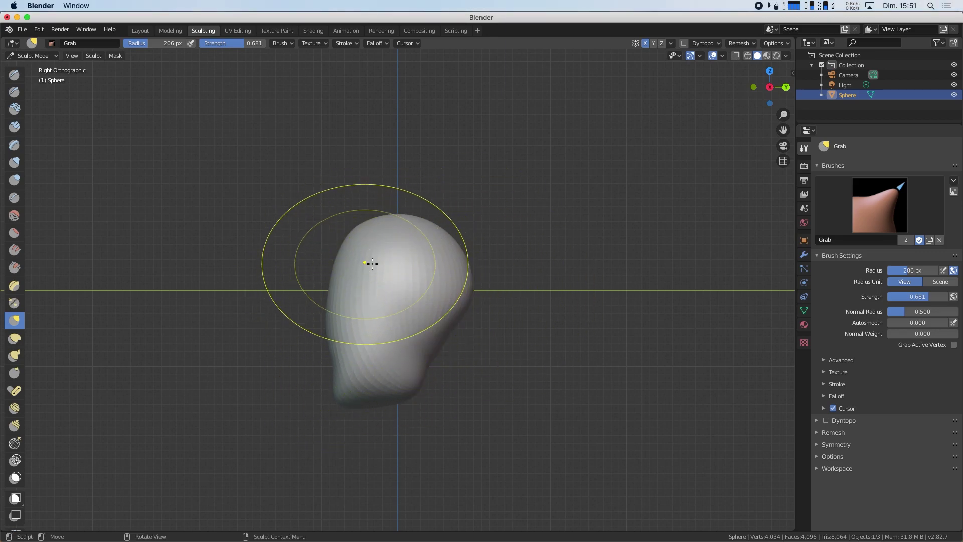
mouse_move(447, 226)
middle_down()
mouse_move(526, 226)
mouse_move(554, 202)
middle_up()
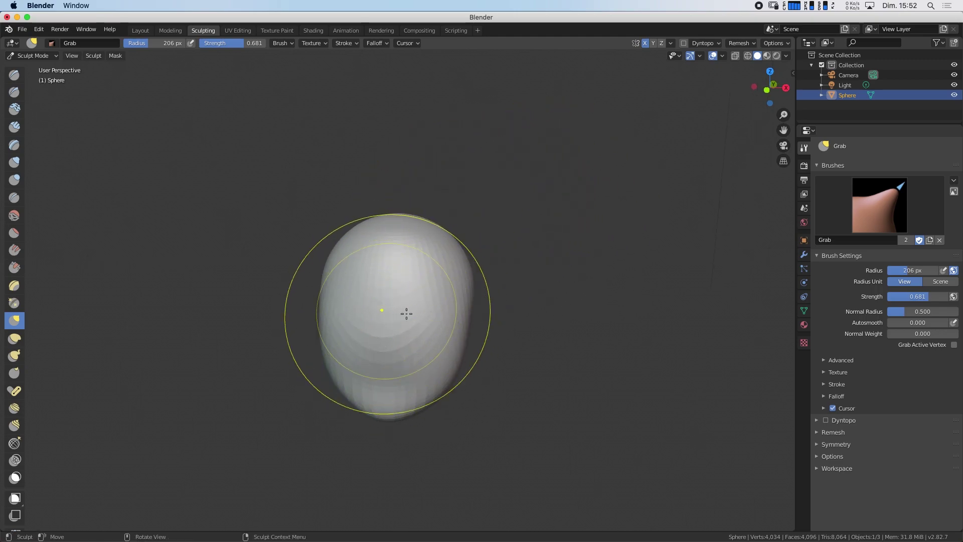
click(14, 75)
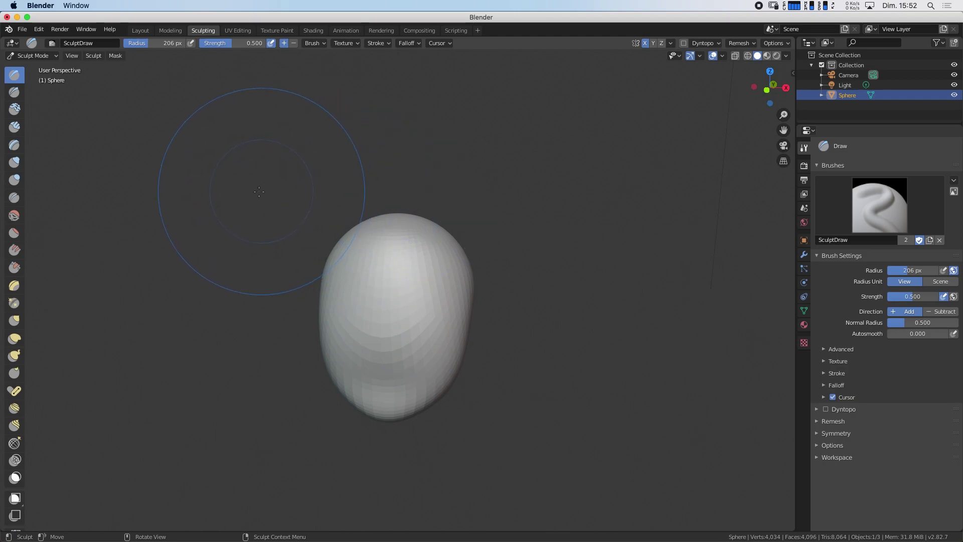
Step: Set the Draw brush to 40 px radius and 0.744 strength
right_click(191, 215)
drag(191, 213, 176, 209)
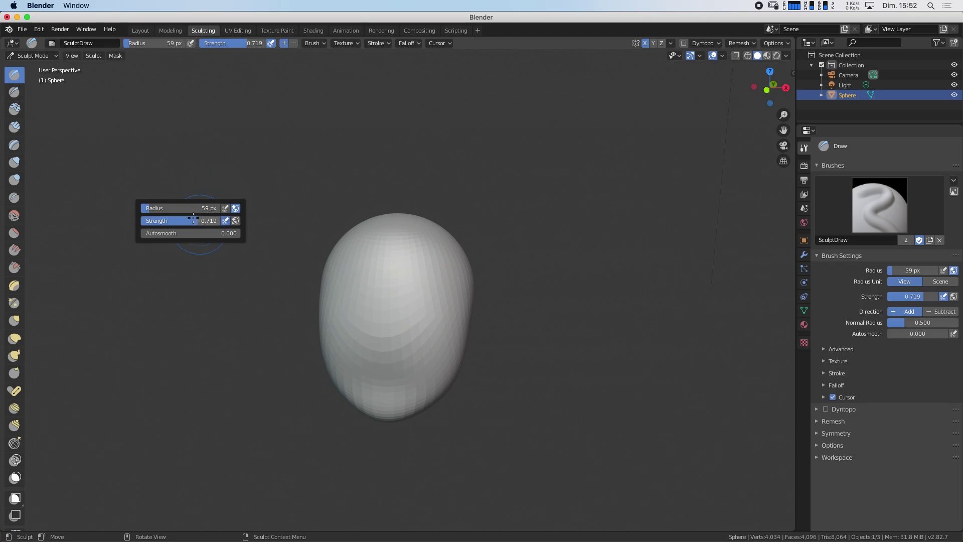
drag(199, 221, 199, 220)
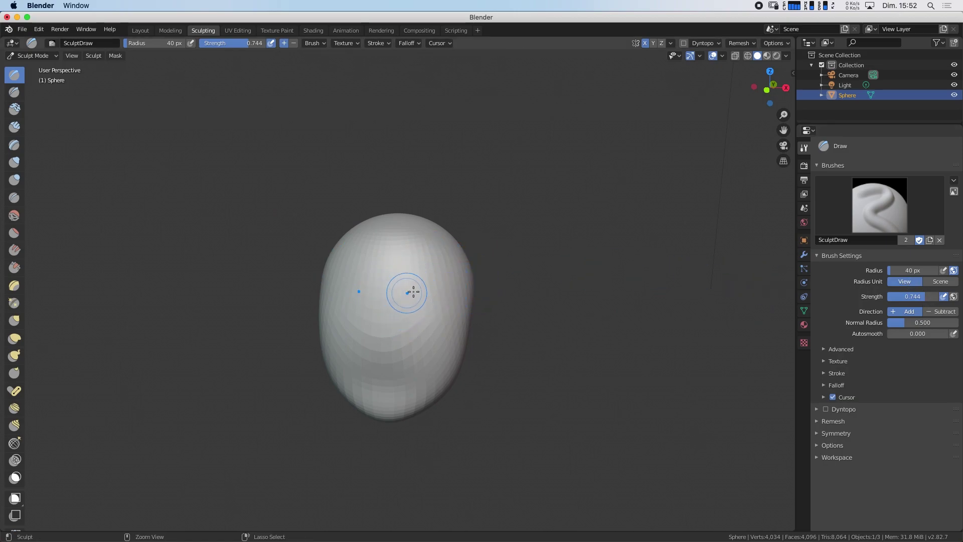
key(b)
key(Escape)
Step: Zoom and orbit around the head, then bring up the Edit menu
scroll(441, 306, down, 2)
scroll(446, 281, up, 5)
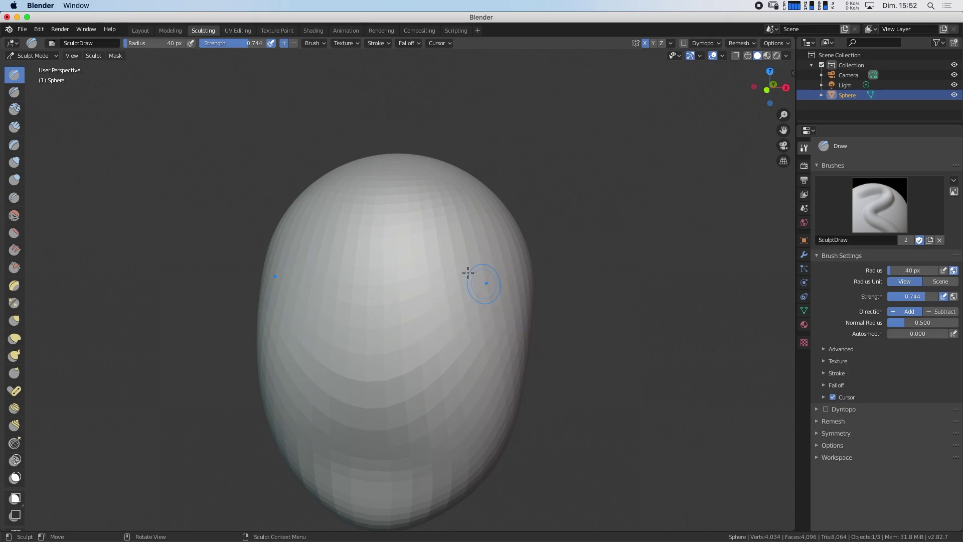
middle_drag(593, 285, 592, 288)
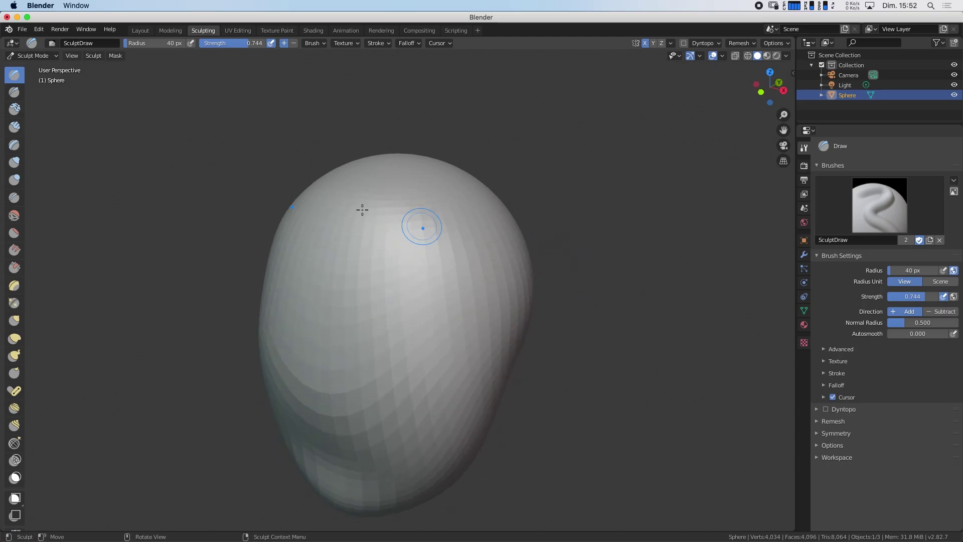
click(38, 29)
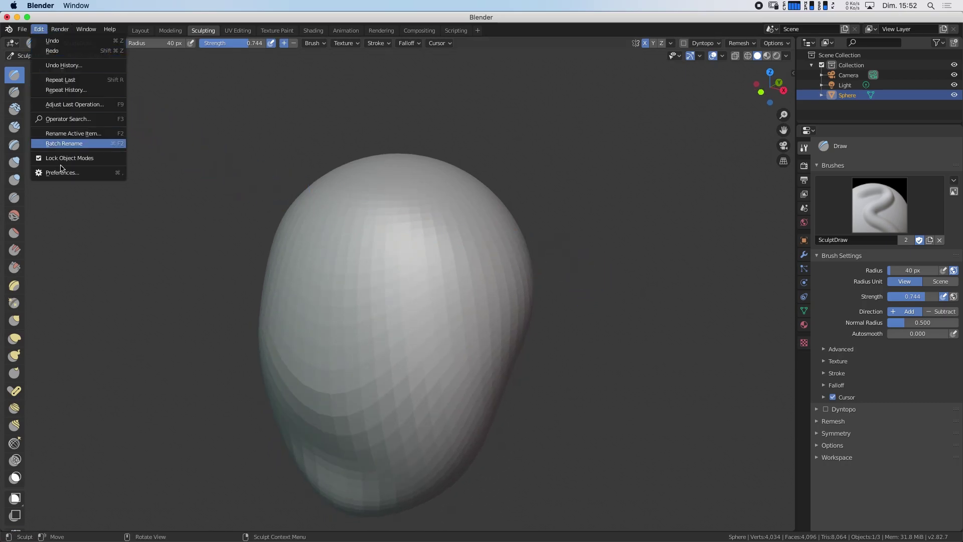
Step: Review the System, Navigation, Interface, Viewport and Input preference pages, then close Preferences
click(68, 174)
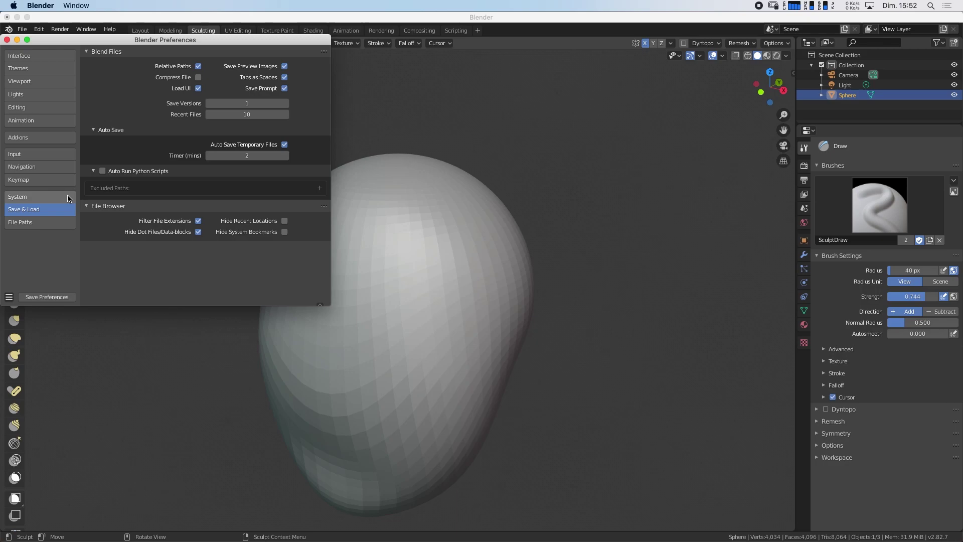
click(48, 197)
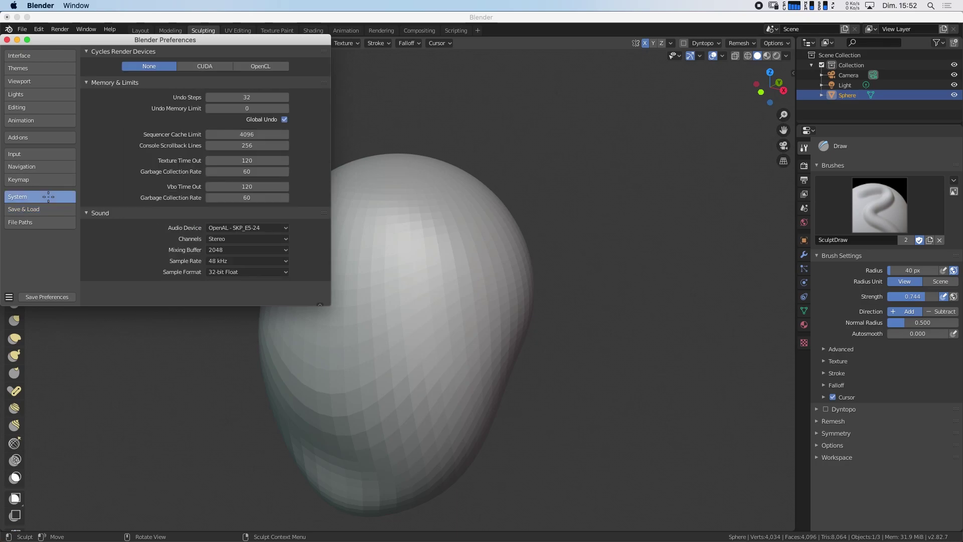
click(49, 166)
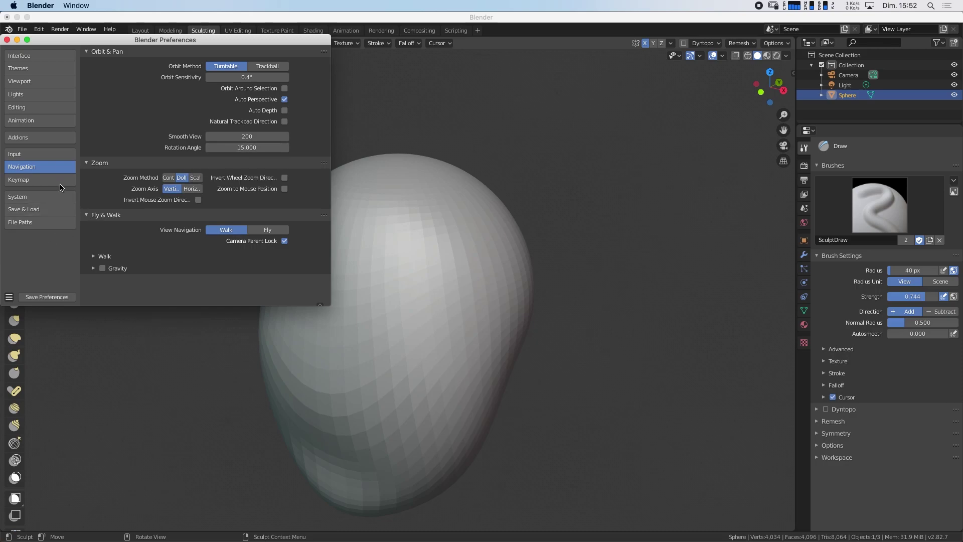
click(57, 55)
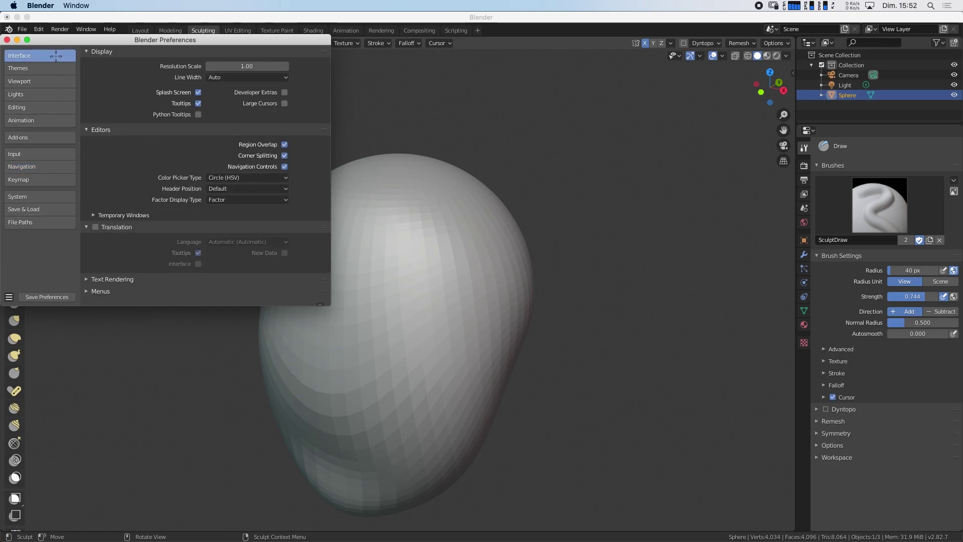
click(54, 81)
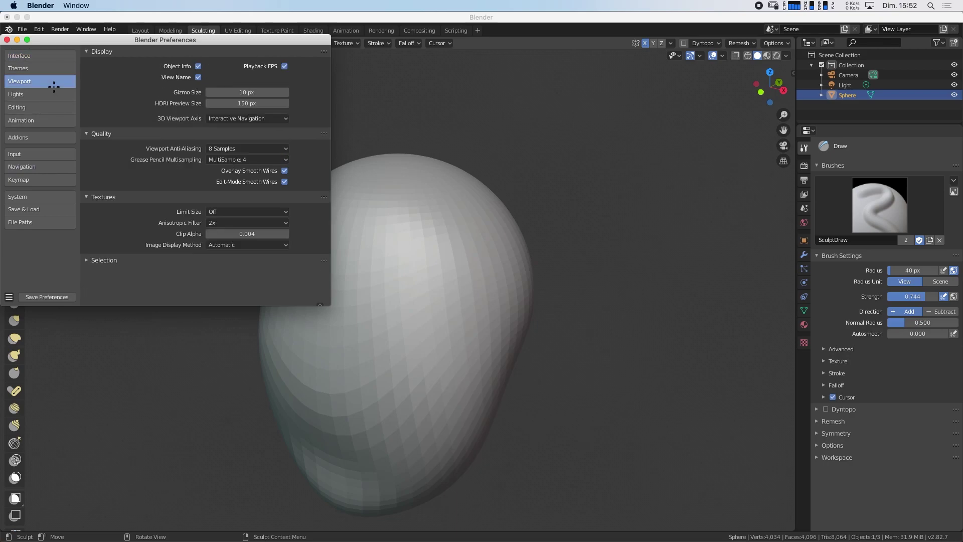
click(41, 154)
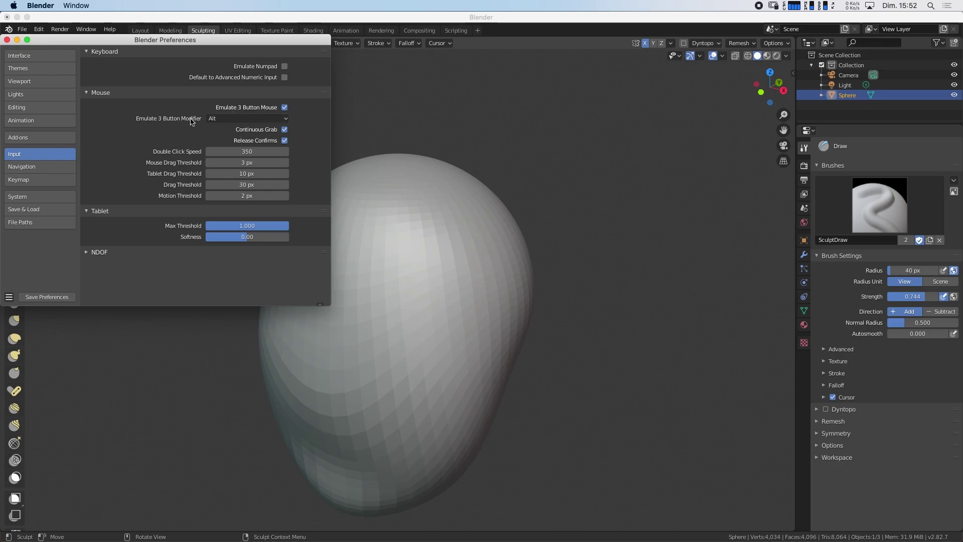
click(7, 39)
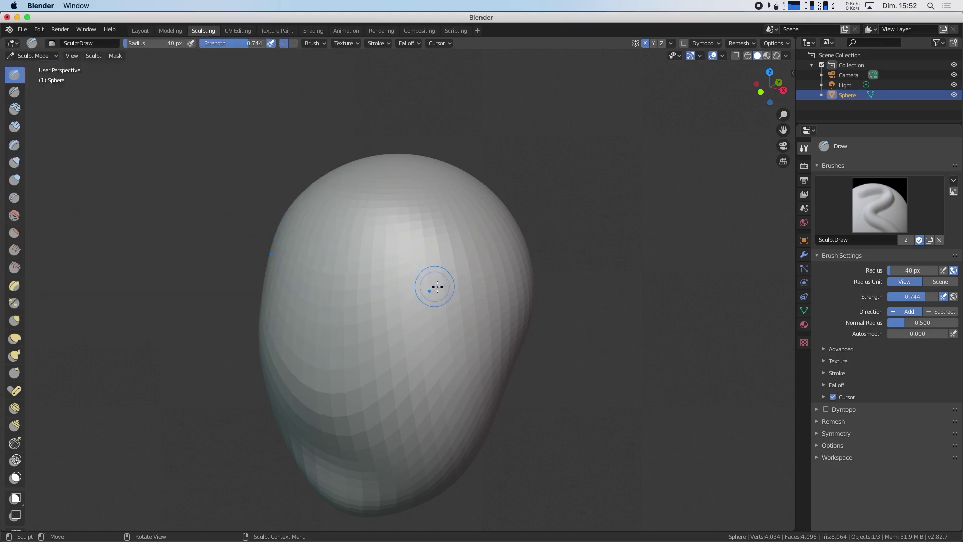
Step: Face the head front-on, carve two mirrored eye sockets with a Subtract brush, then enter Edit Mode
mouse_move(577, 222)
middle_down()
mouse_move(599, 225)
mouse_move(594, 204)
mouse_move(577, 216)
middle_up()
scroll(595, 231, down, 2)
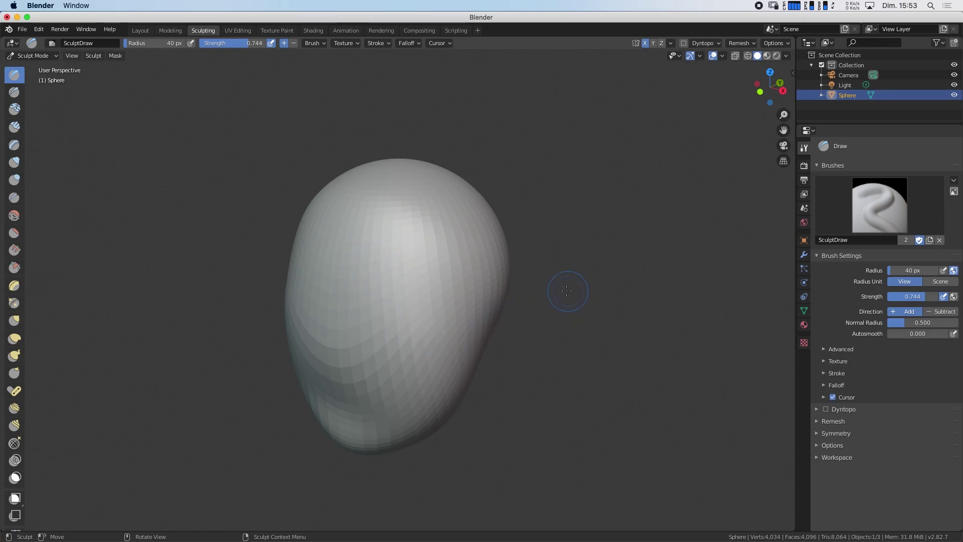
middle_drag(567, 290, 469, 282)
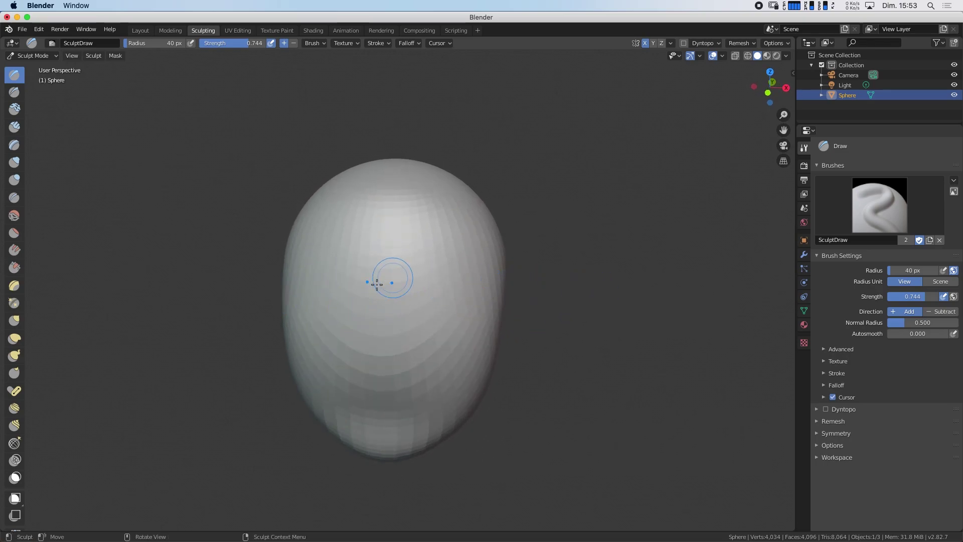
click(943, 312)
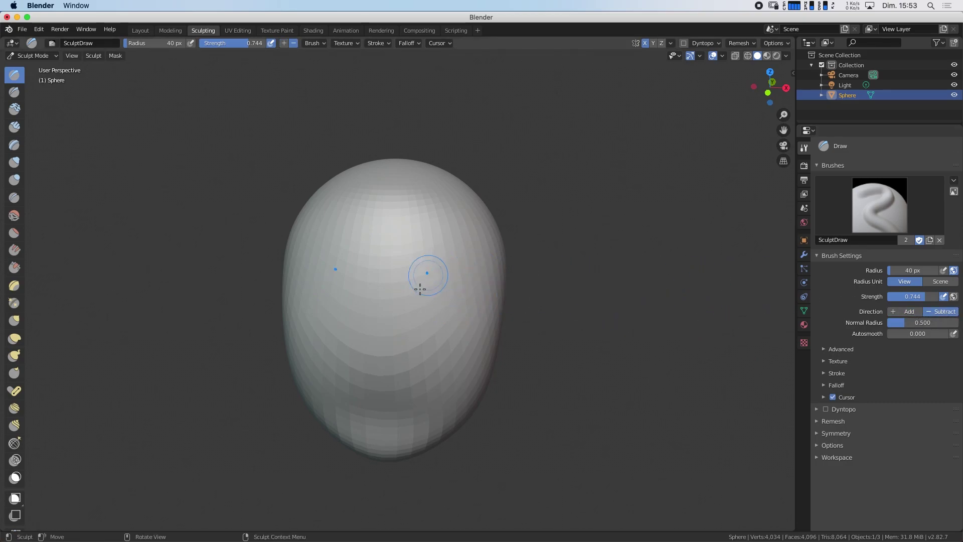
mouse_move(422, 301)
mouse_down()
mouse_move(440, 301)
mouse_move(421, 321)
mouse_move(429, 292)
mouse_move(424, 318)
mouse_move(437, 303)
mouse_move(436, 314)
mouse_up()
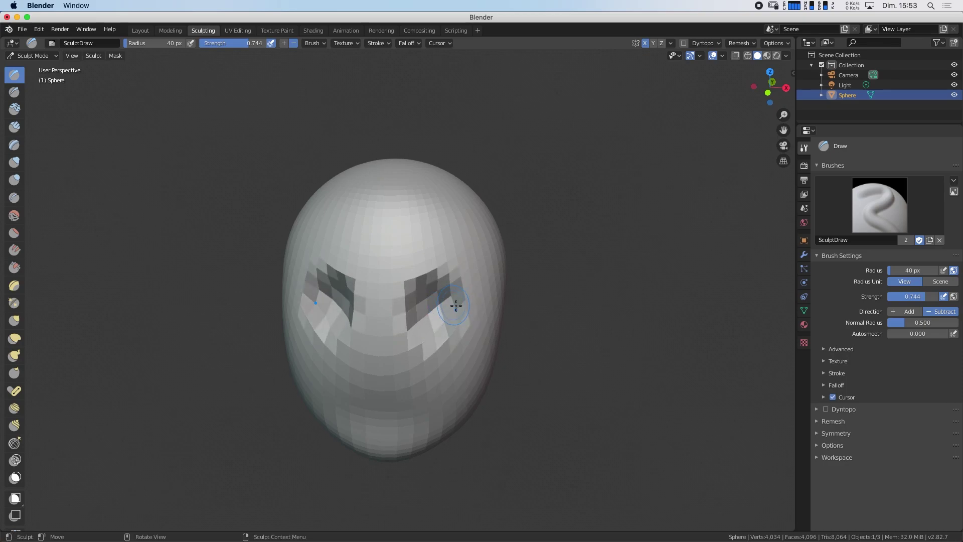
key(Tab)
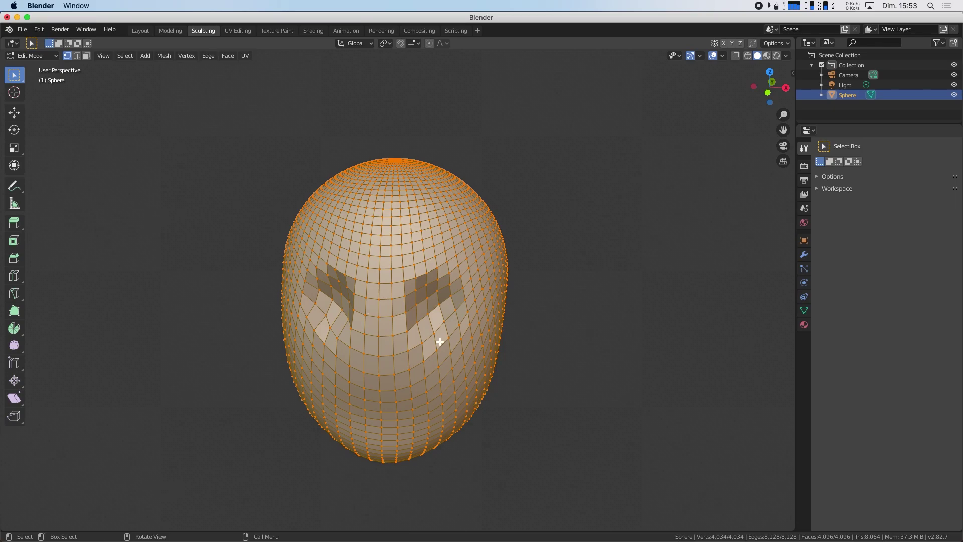
Step: Go back to Sculpt Mode and expand the Dyntopo panel showing 12.00 px detail
key(Tab)
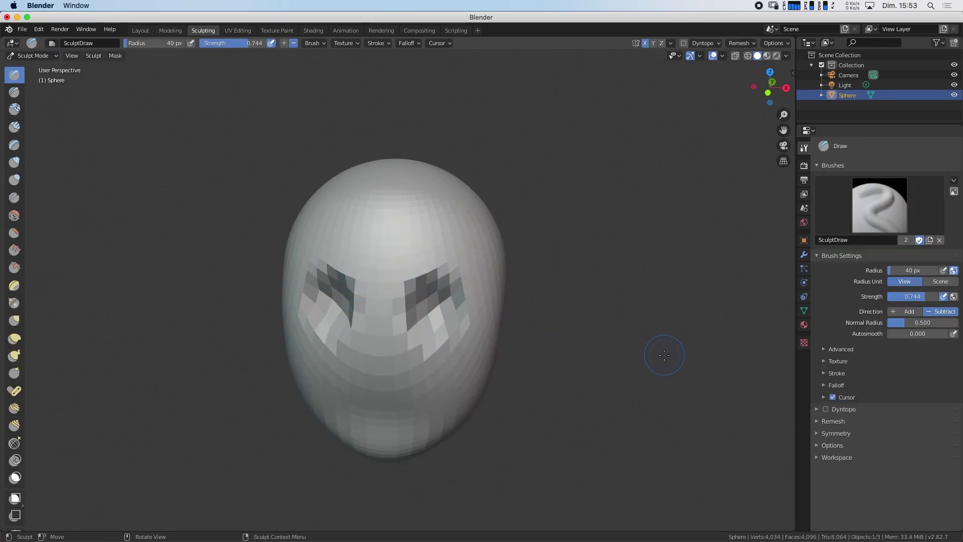
click(818, 411)
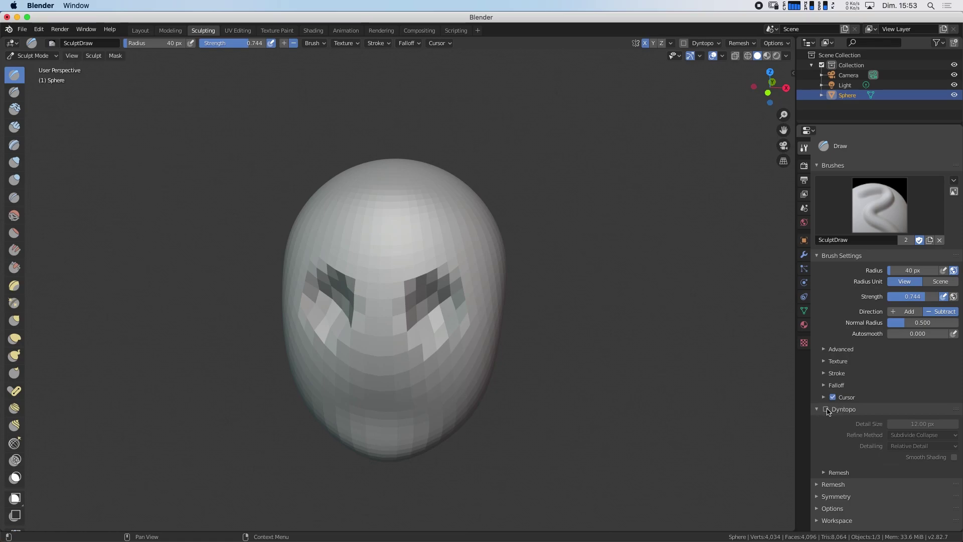
Step: Enable Dyntopo at 8 px detail size and deepen both eye sockets
click(827, 410)
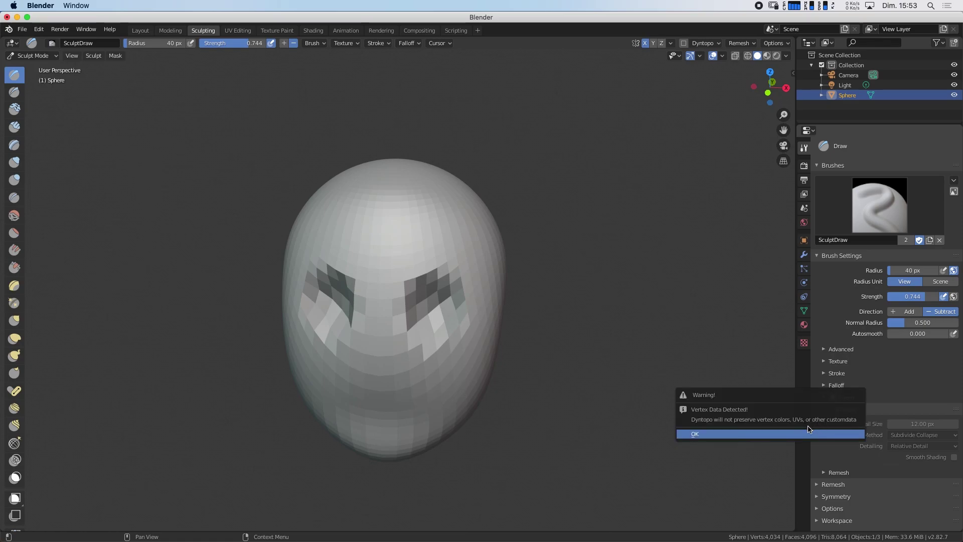
click(779, 435)
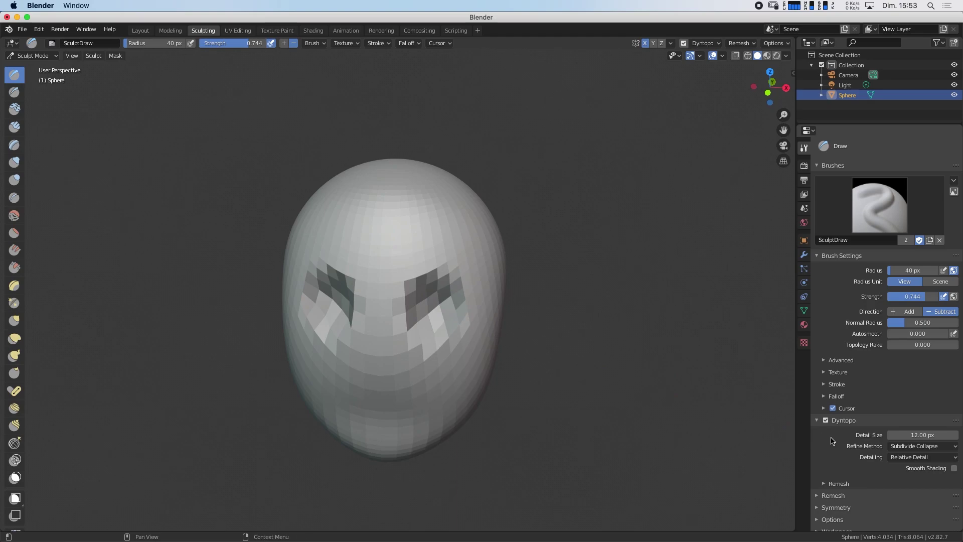
click(922, 432)
text(8)
key(Return)
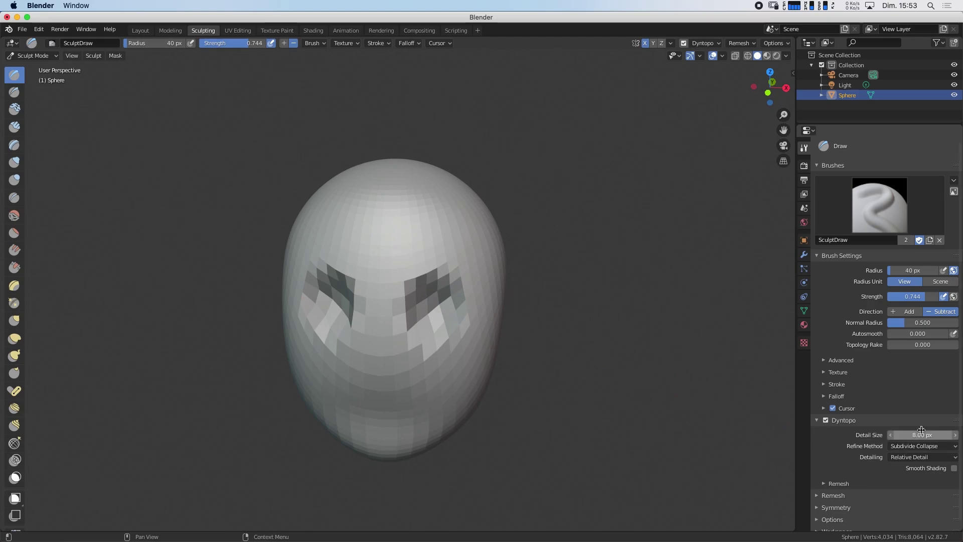
mouse_move(433, 313)
mouse_down()
mouse_move(437, 320)
mouse_move(450, 300)
mouse_up()
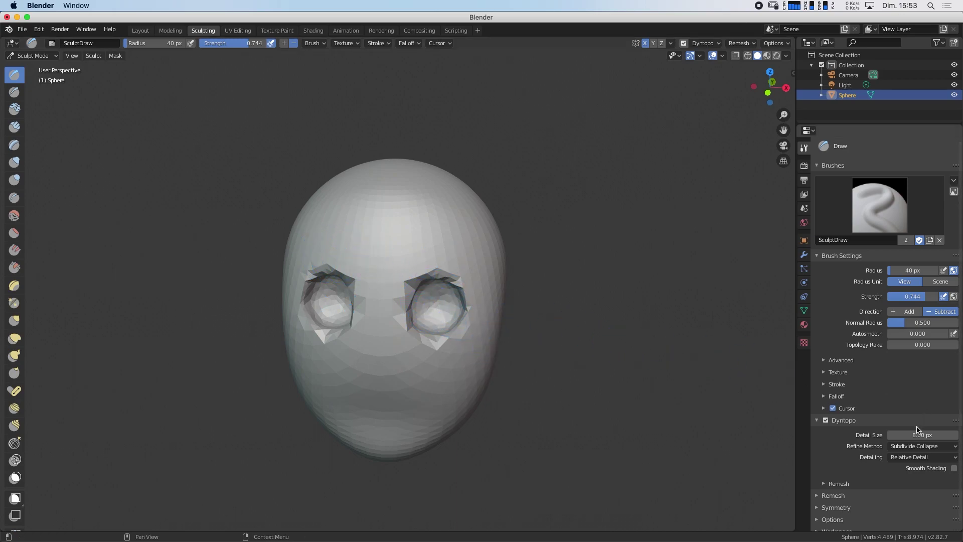
Step: Switch the brush to Add and sculpt a brow ridge, a central nose and an upper lip
click(903, 312)
mouse_move(325, 271)
mouse_down()
mouse_move(448, 291)
mouse_move(307, 275)
mouse_up()
drag(379, 309, 378, 364)
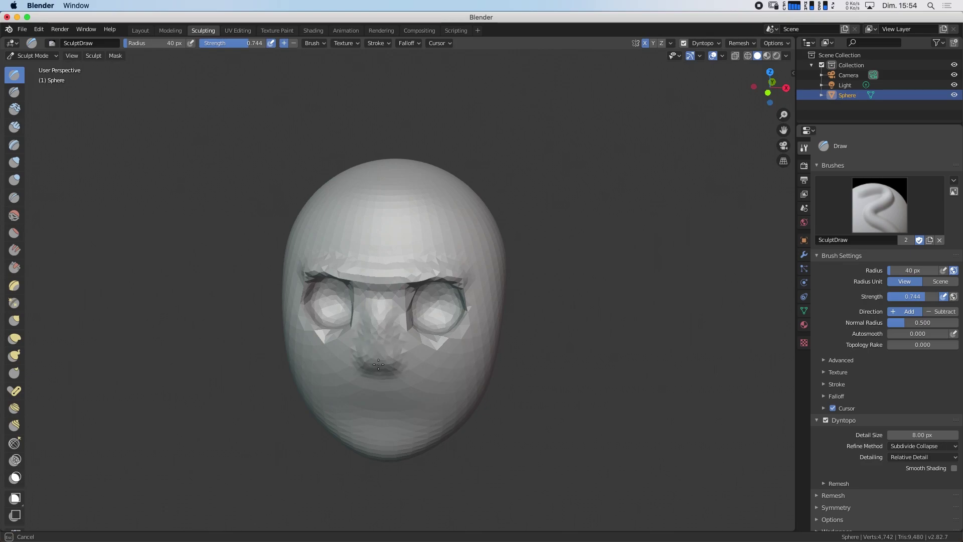
drag(389, 363, 374, 371)
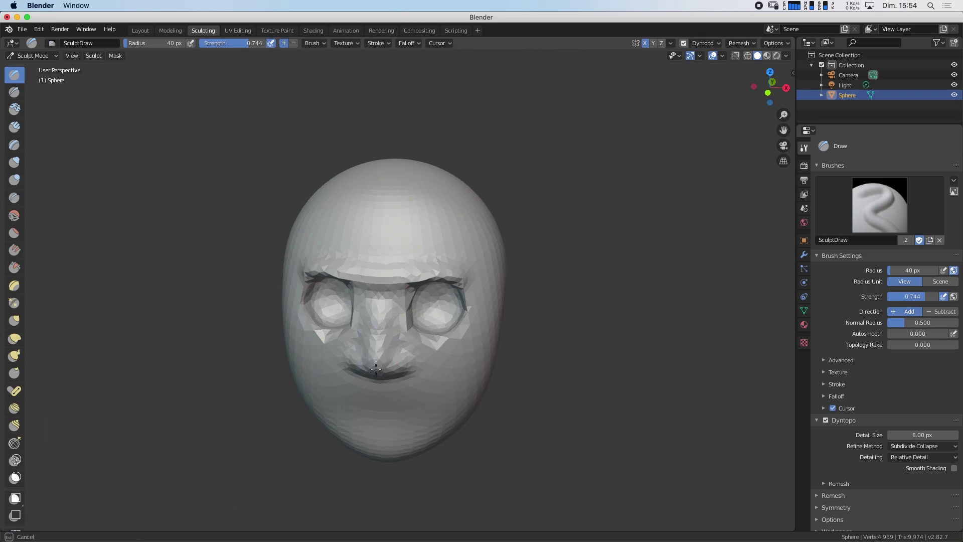
drag(381, 336, 401, 365)
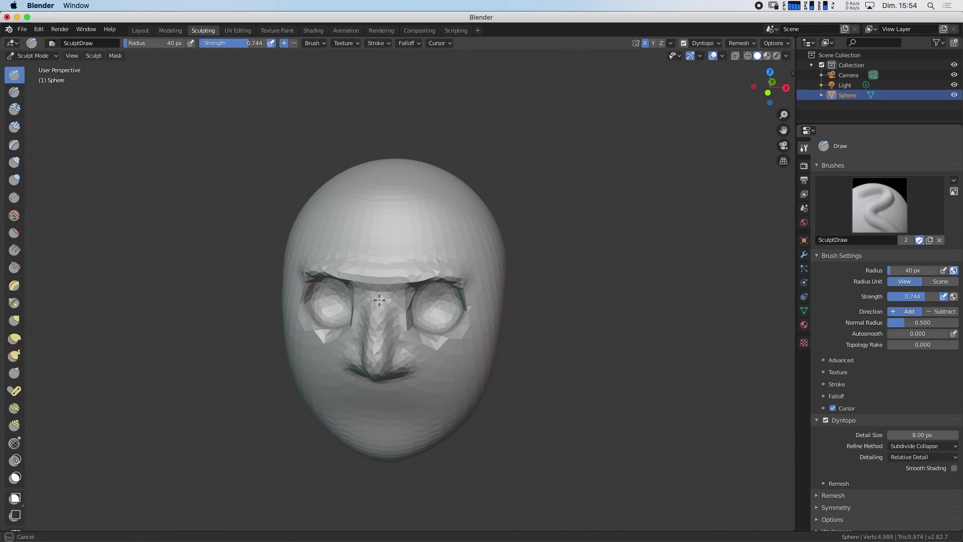
drag(401, 365, 409, 369)
click(14, 92)
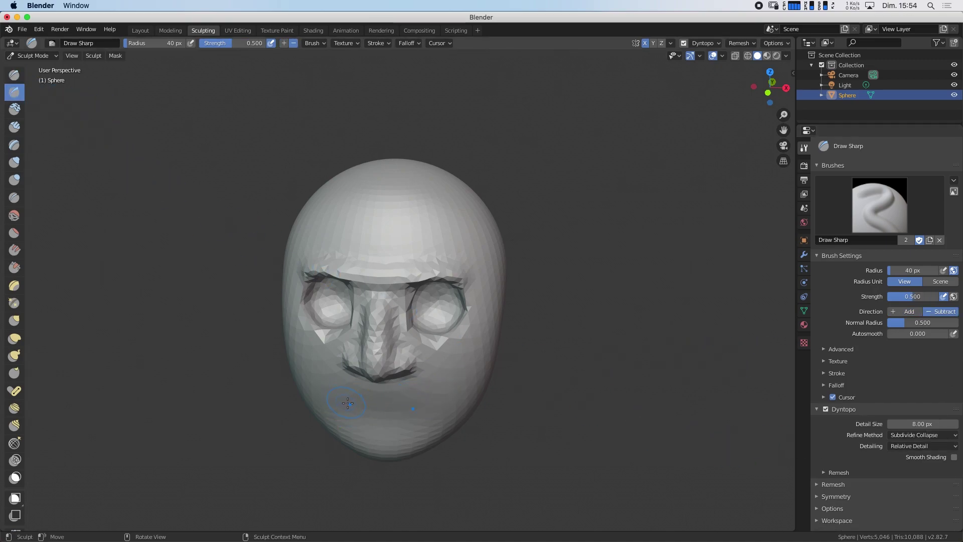
Step: Carve a mouth groove, then view the head's wireframe in Edit Mode with nothing selected
drag(337, 398, 397, 408)
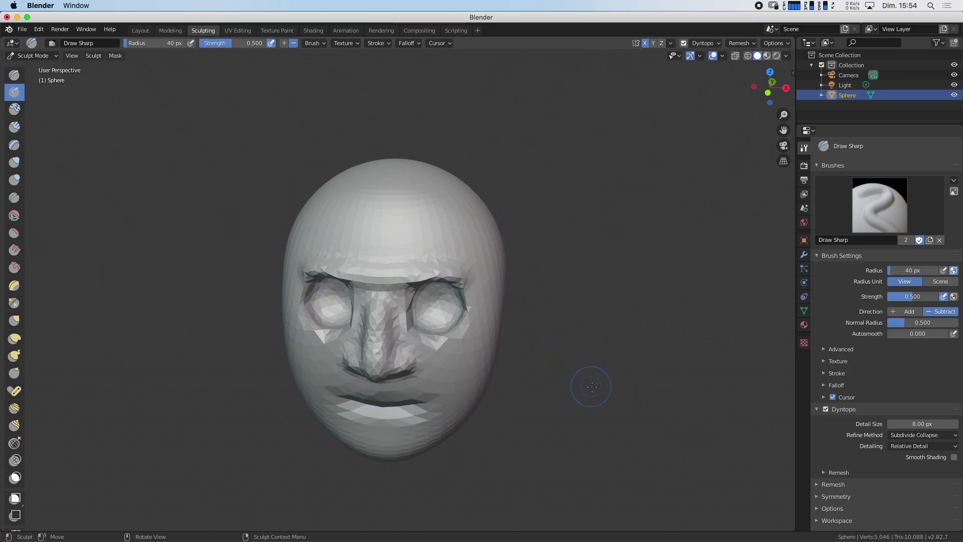
middle_drag(592, 370, 565, 353)
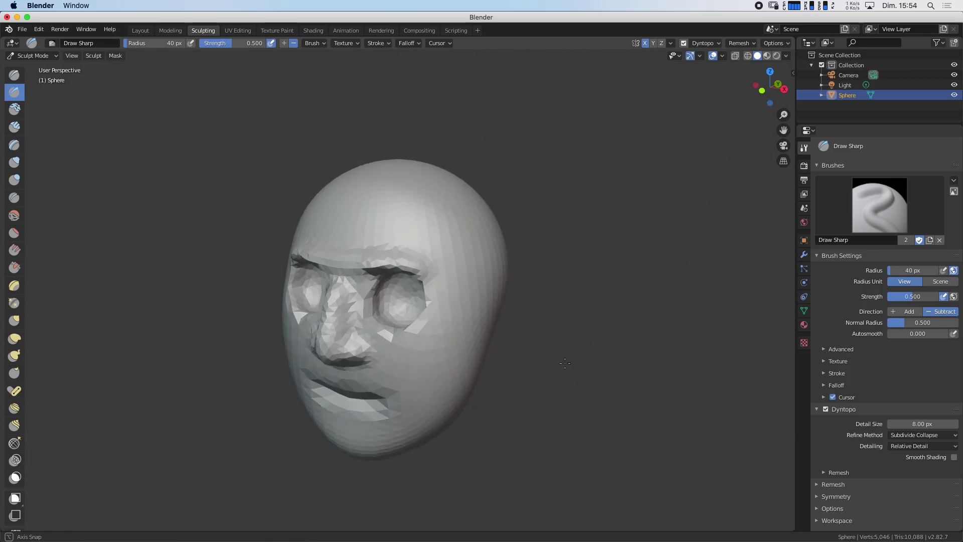
middle_drag(565, 353, 580, 355)
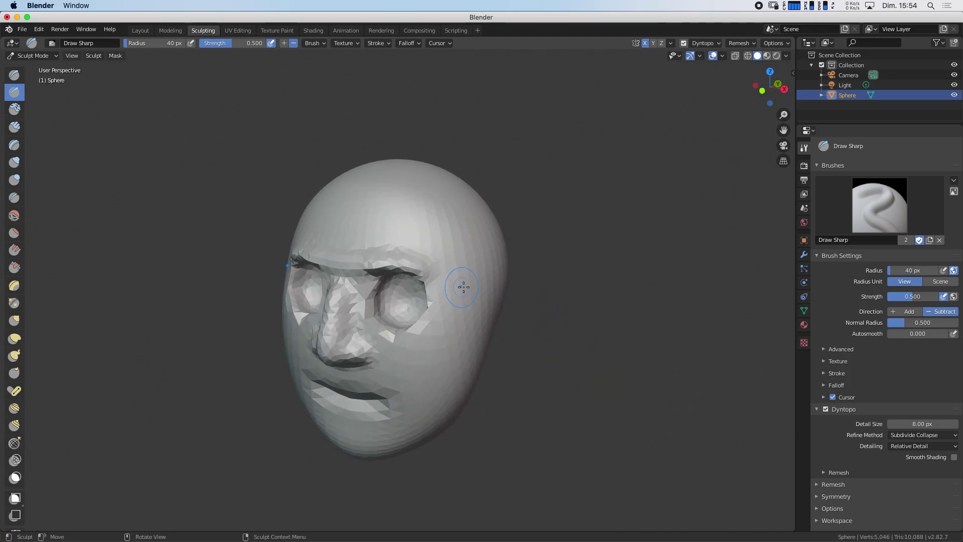
key(Tab)
key(alt+a)
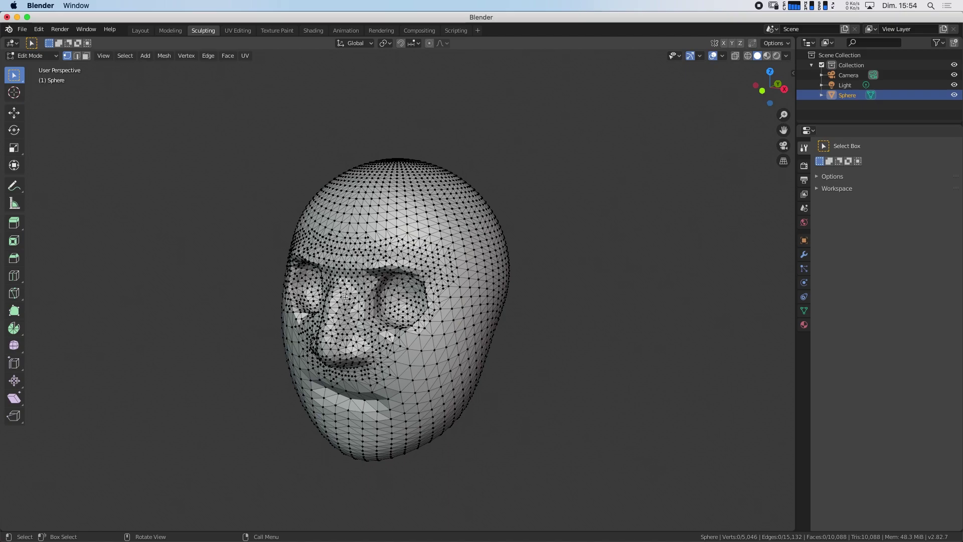
Step: Back in Sculpt Mode, re-enable Dyntopo and try Smooth Shading, leaving it off
key(Tab)
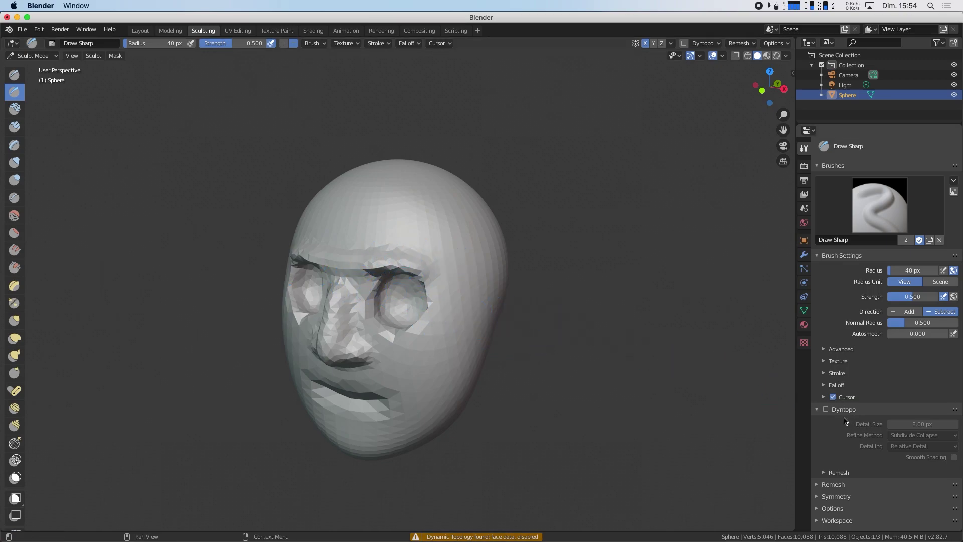
click(826, 410)
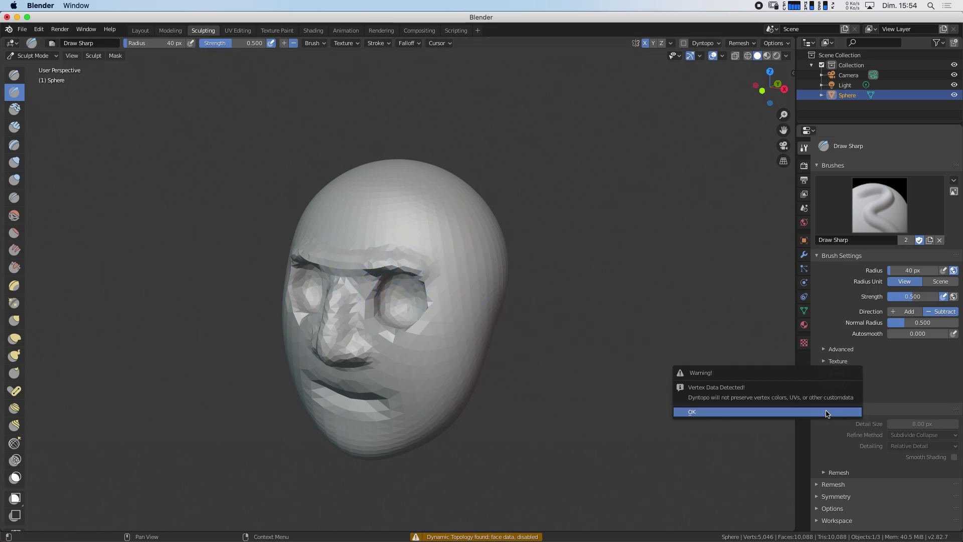
click(827, 412)
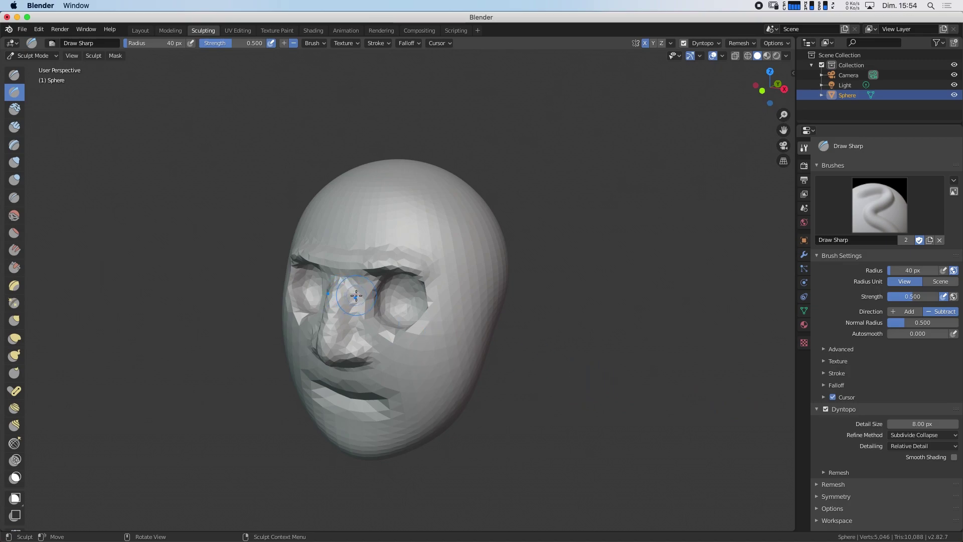
click(956, 458)
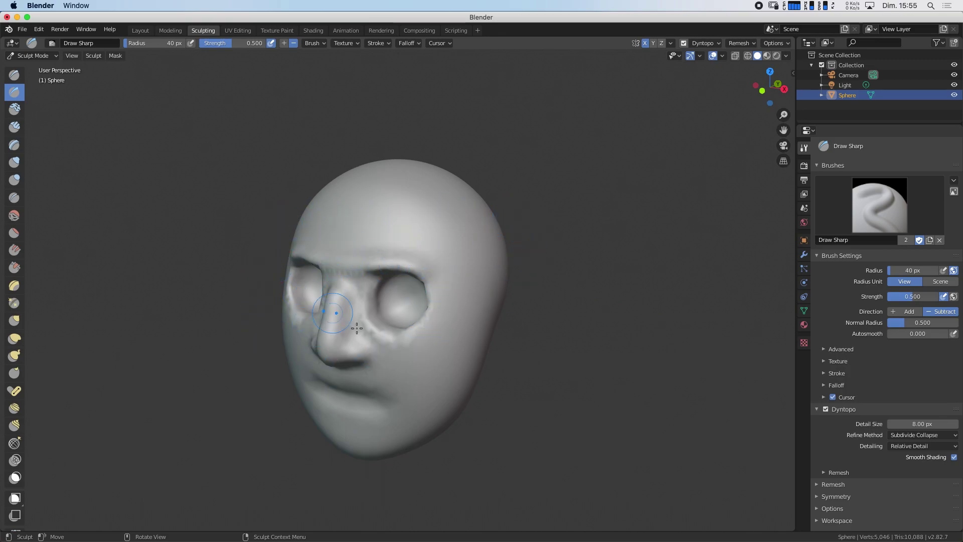
click(955, 457)
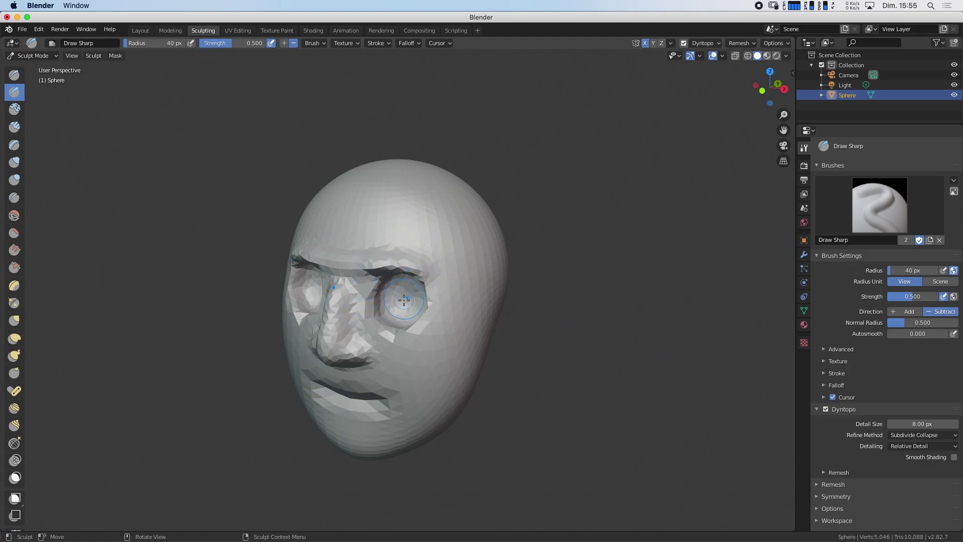
ctrl+middle_drag(403, 307, 318, 271)
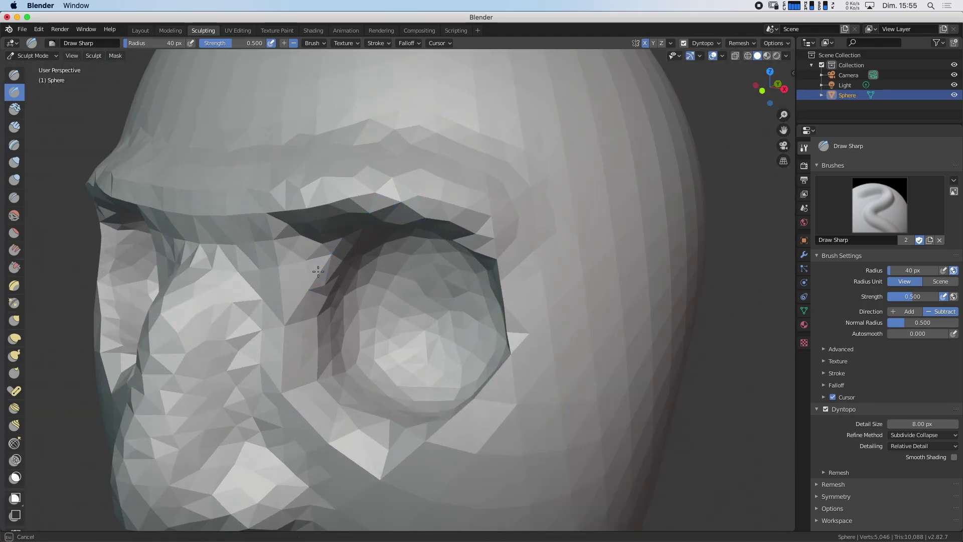
Step: Cut a Draw Sharp groove beside the eye, build up the brow with Draw, then inspect the mesh in Edit Mode
mouse_move(318, 272)
mouse_down()
mouse_move(293, 377)
mouse_move(301, 327)
mouse_up()
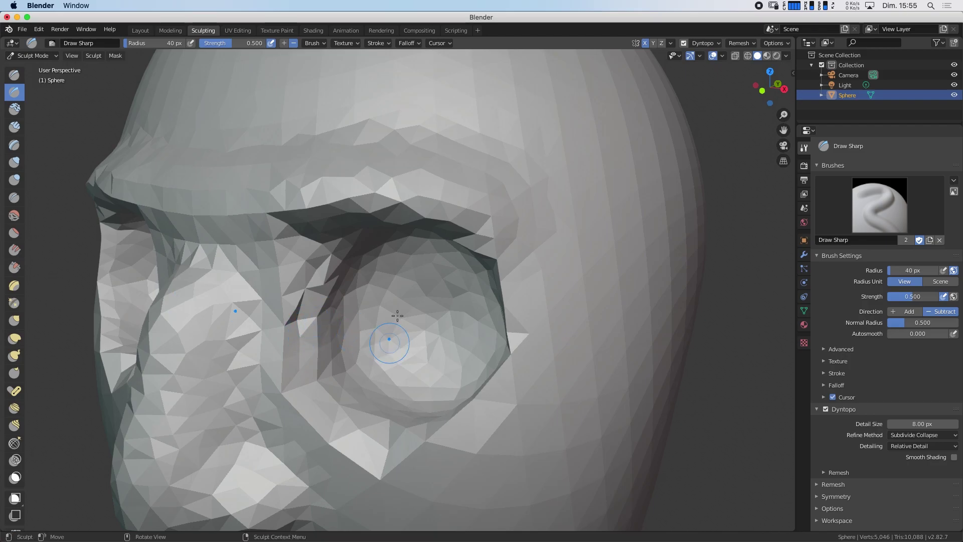
drag(395, 210, 395, 210)
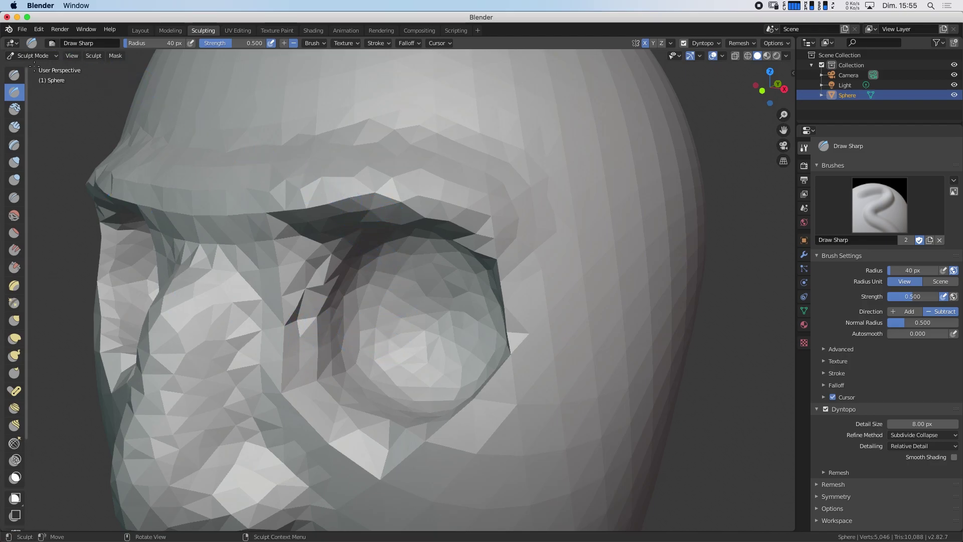
click(14, 75)
drag(270, 320, 322, 281)
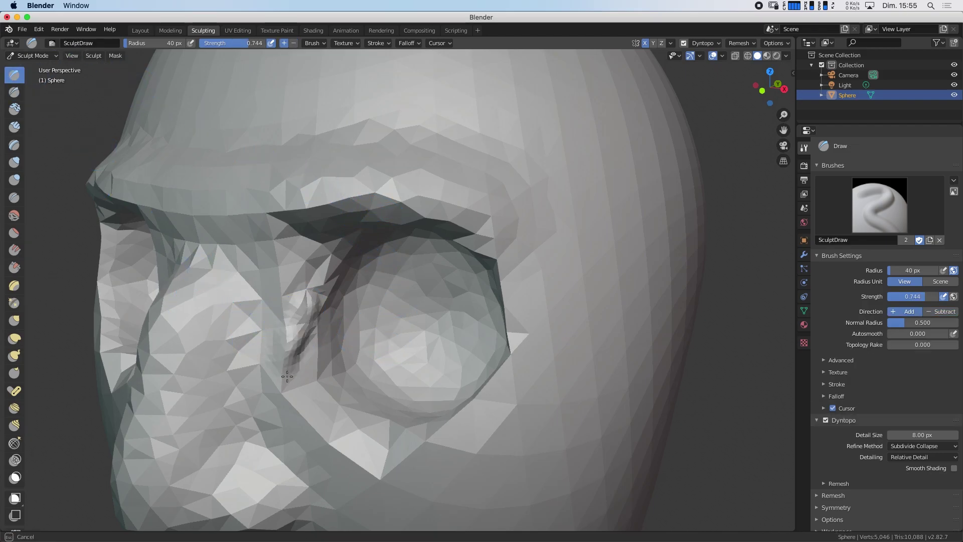
drag(322, 281, 316, 274)
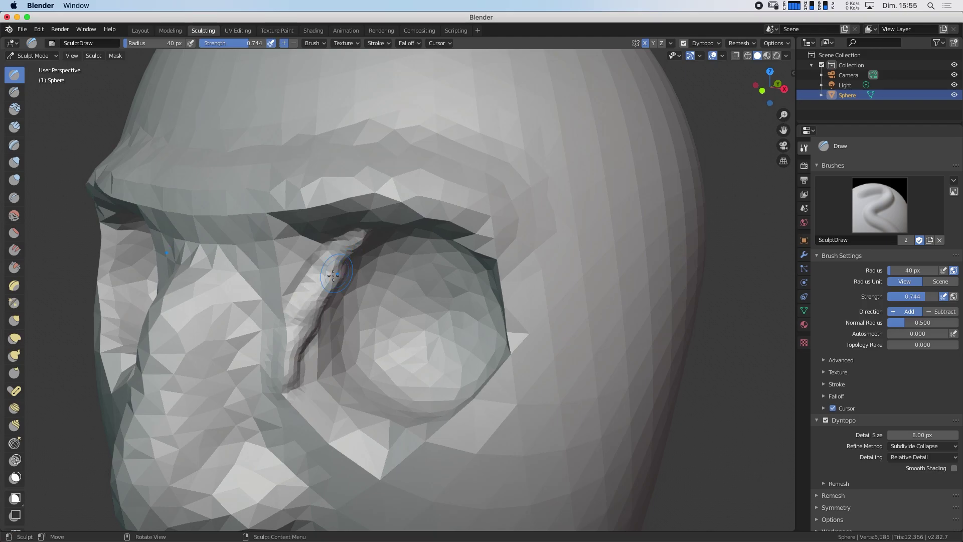
key(ctrl+z)
mouse_move(418, 210)
mouse_down()
mouse_move(393, 193)
mouse_move(274, 213)
mouse_move(351, 211)
mouse_move(451, 231)
mouse_move(499, 254)
mouse_move(431, 221)
mouse_move(321, 194)
mouse_move(100, 199)
mouse_move(392, 209)
mouse_move(497, 251)
mouse_move(507, 276)
mouse_up()
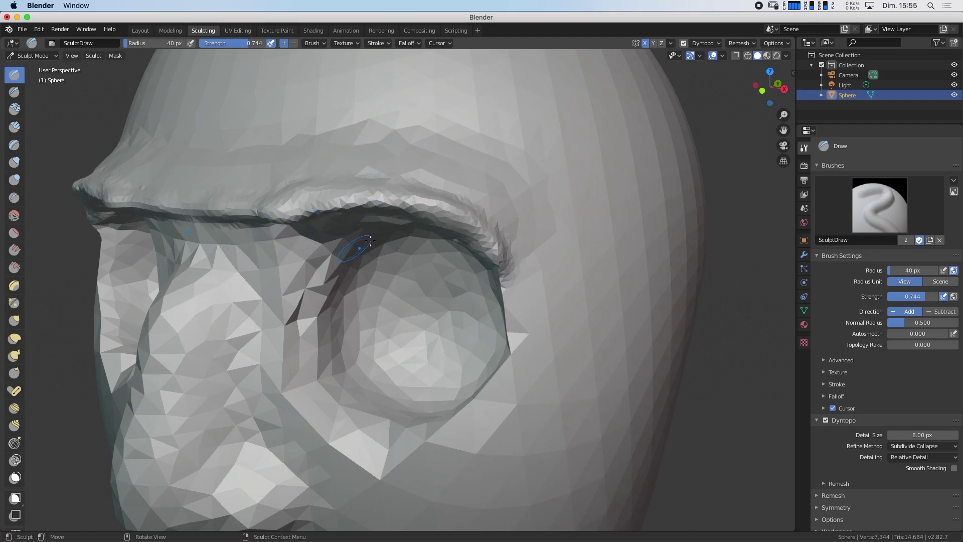
key(Tab)
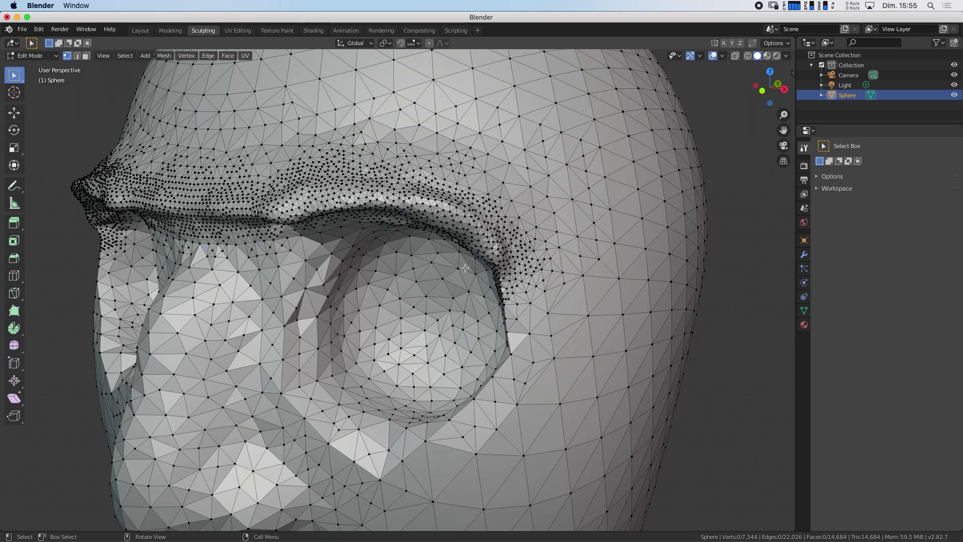
Step: Return to Sculpt Mode, zoom out to the whole head, and re-enable Dyntopo
key(Tab)
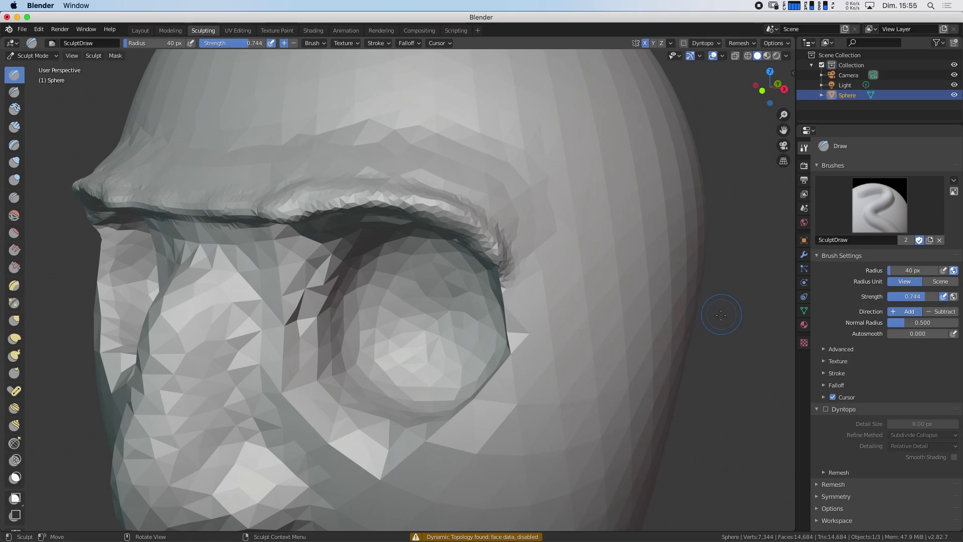
scroll(653, 316, down, 3)
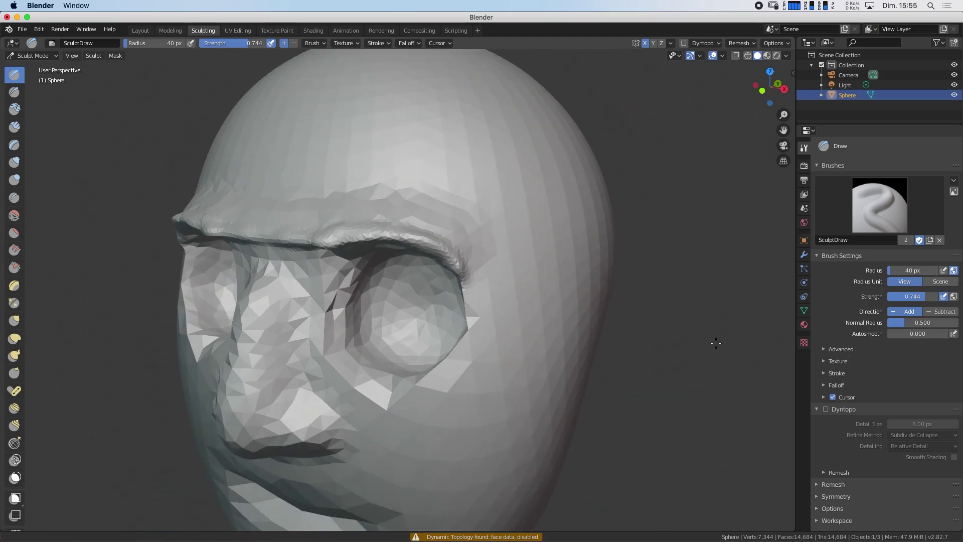
scroll(577, 324, down, 3)
scroll(505, 330, down, 2)
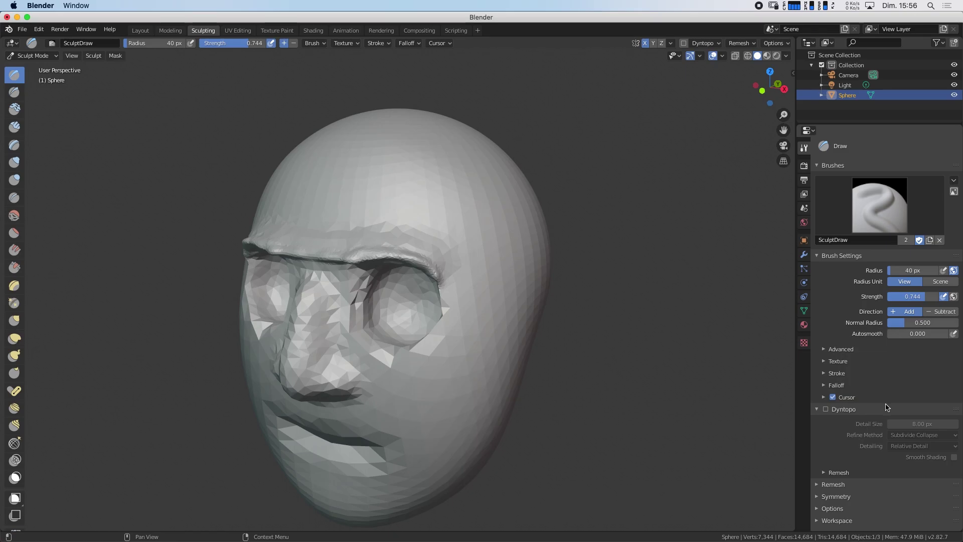
click(826, 409)
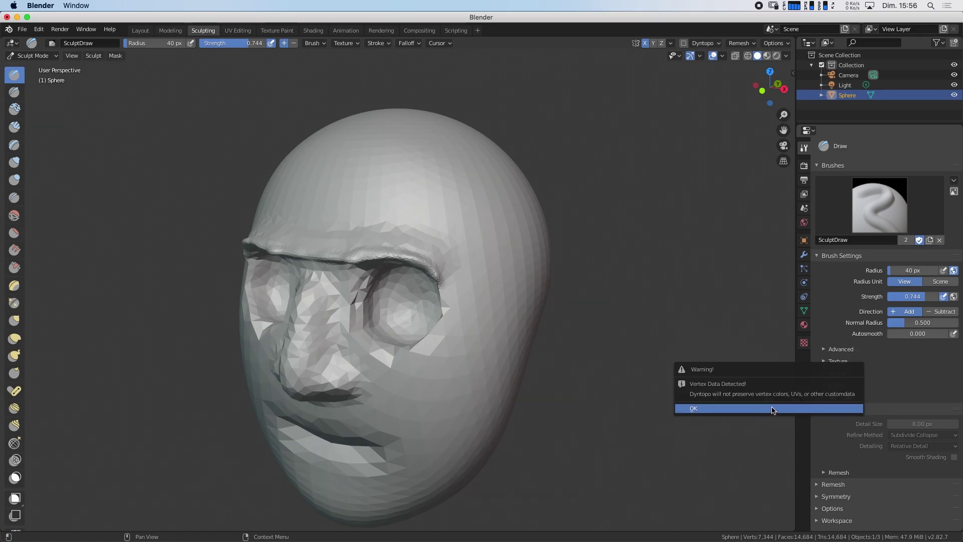
click(773, 409)
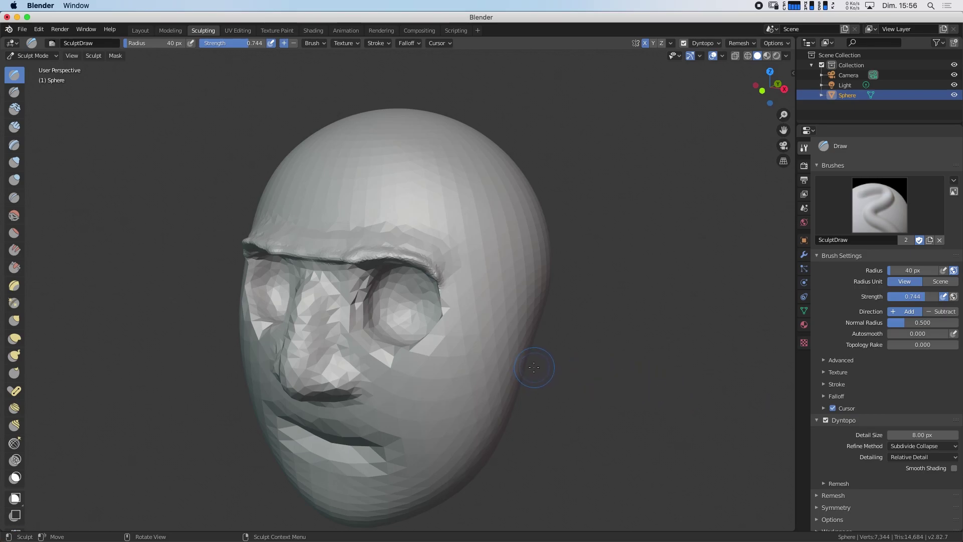